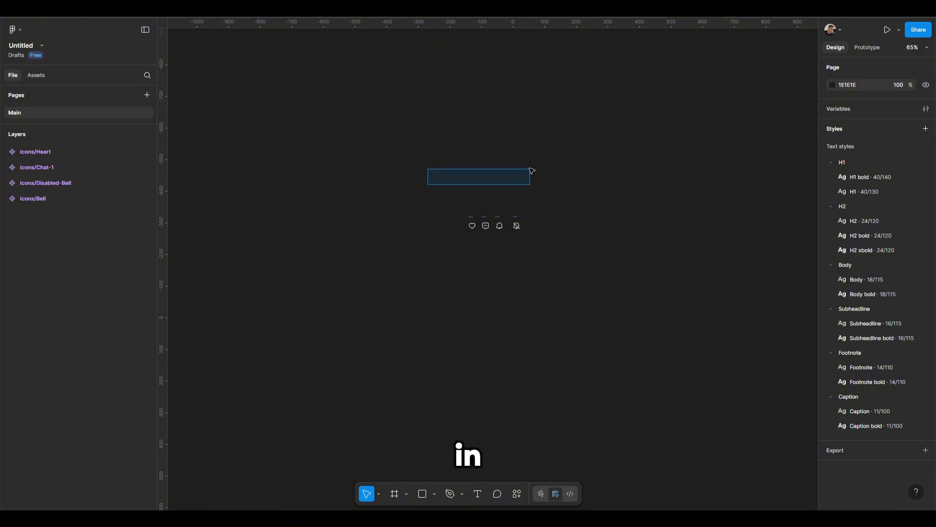
left_click_drag(532, 171, 500, 164)
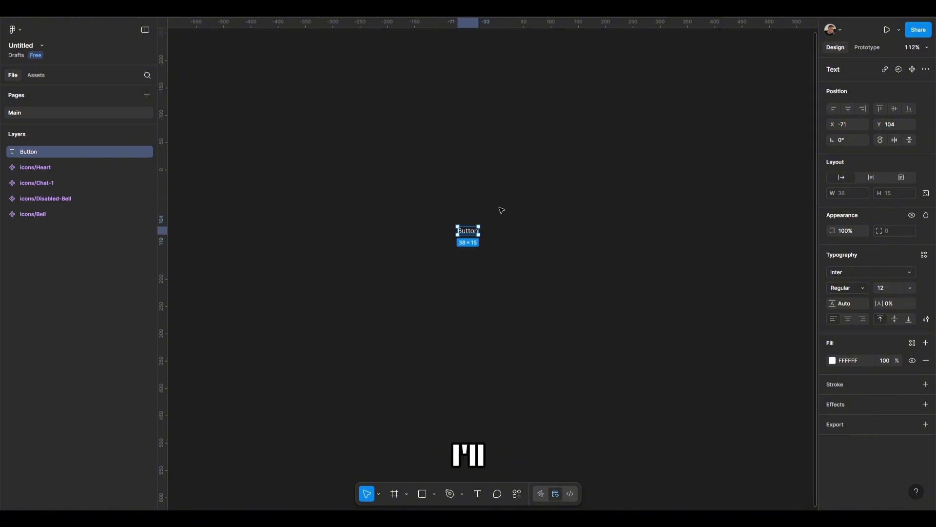
Apply the Subheadline bold text style to the Button text
left_click(924, 255)
scroll(772, 365, "down", 2)
left_click(778, 384)
left_click(504, 231)
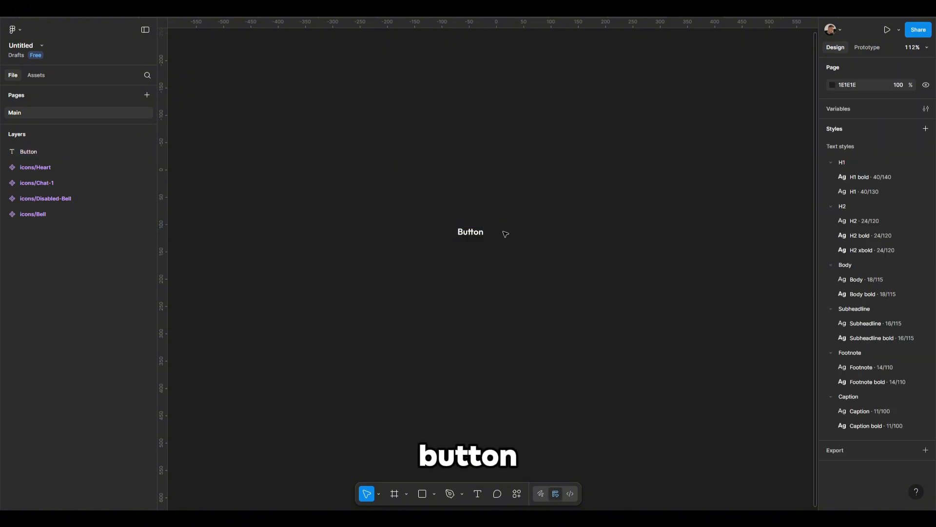
Wrap the Button text in an auto layout frame with 8 horizontal and 6 vertical padding
scroll(503, 233, "up", 3)
left_click(451, 227)
scroll(396, 221, "up", 1)
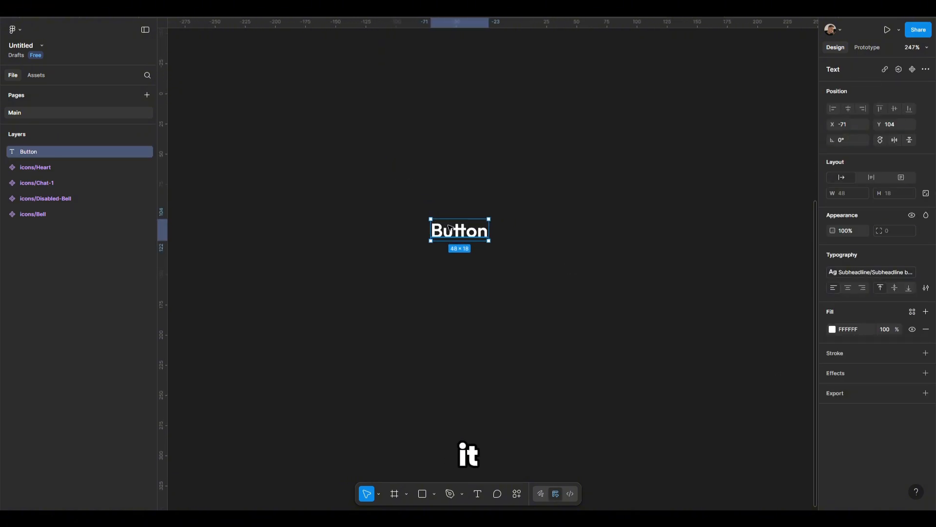
right_click(459, 232)
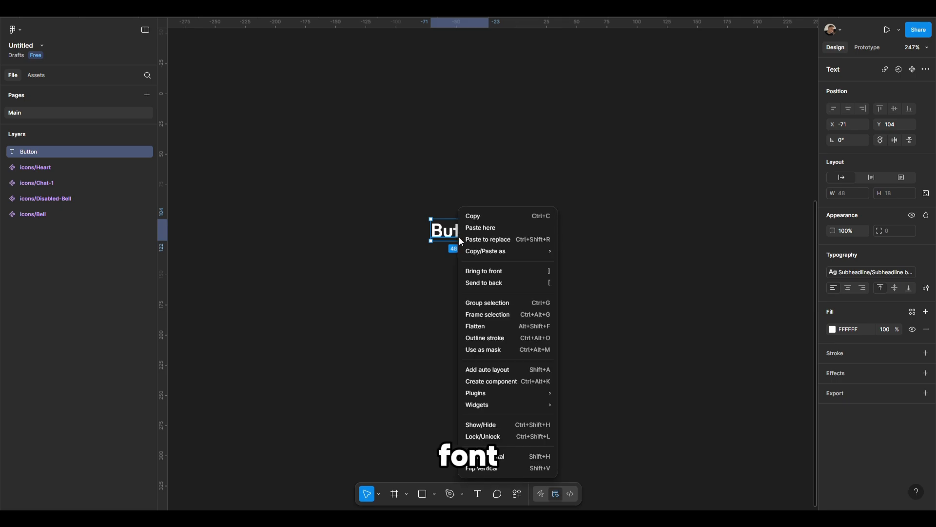
left_click(510, 369)
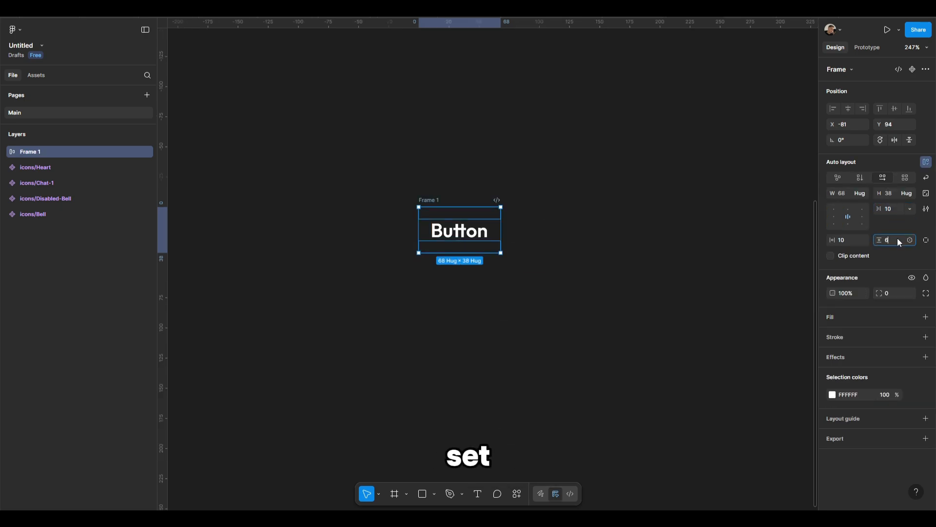
left_click(844, 240)
type("8")
key("Return")
Give the button frame a blue 0048FF fill
left_click(925, 316)
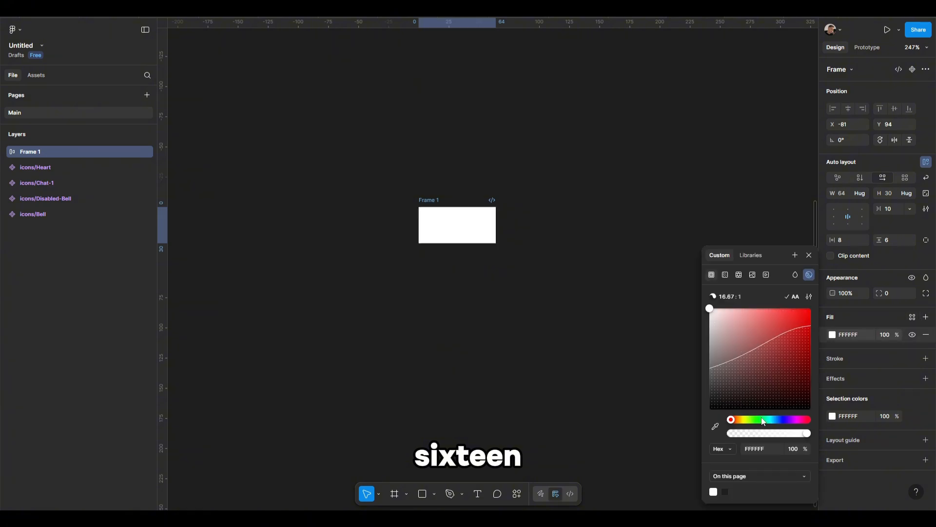
left_click_drag(782, 371, 809, 308)
left_click_drag(777, 420, 778, 419)
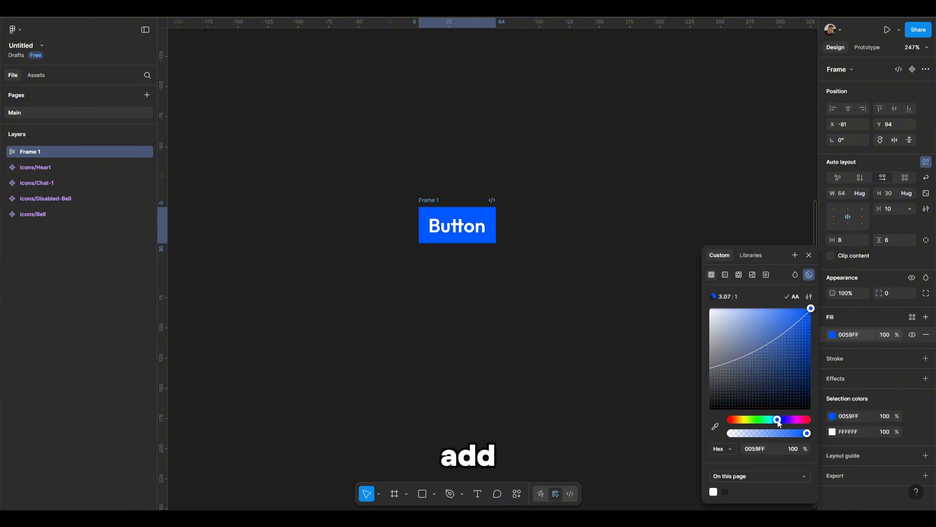
Set the button frame's corner radius to 8, horizontal padding to 16 and item gap to 8
left_click(887, 293)
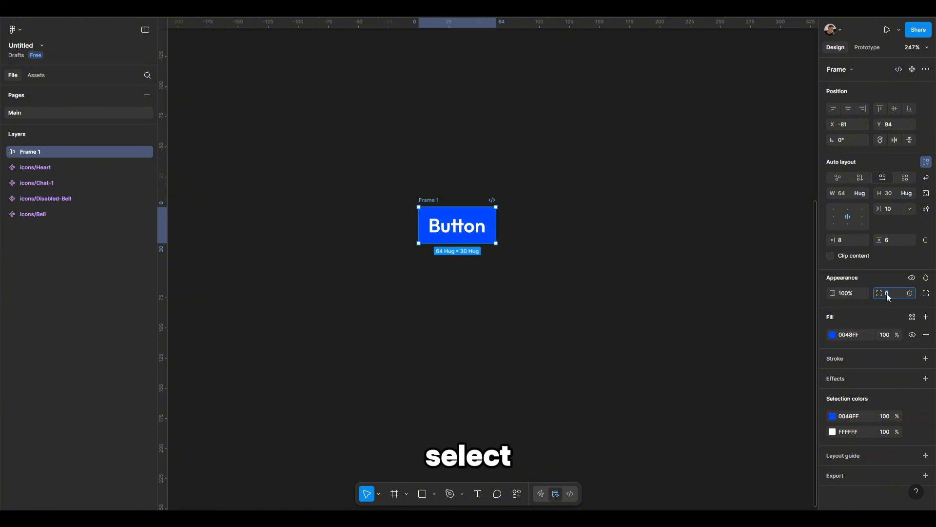
left_click(24, 297)
left_click(447, 214)
scroll(447, 205, "up", 3)
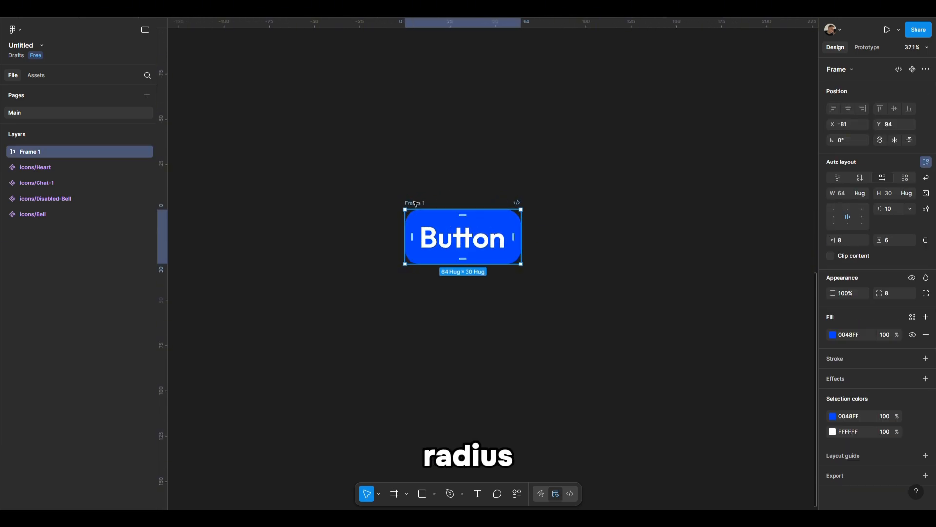
left_click_drag(836, 241, 840, 247)
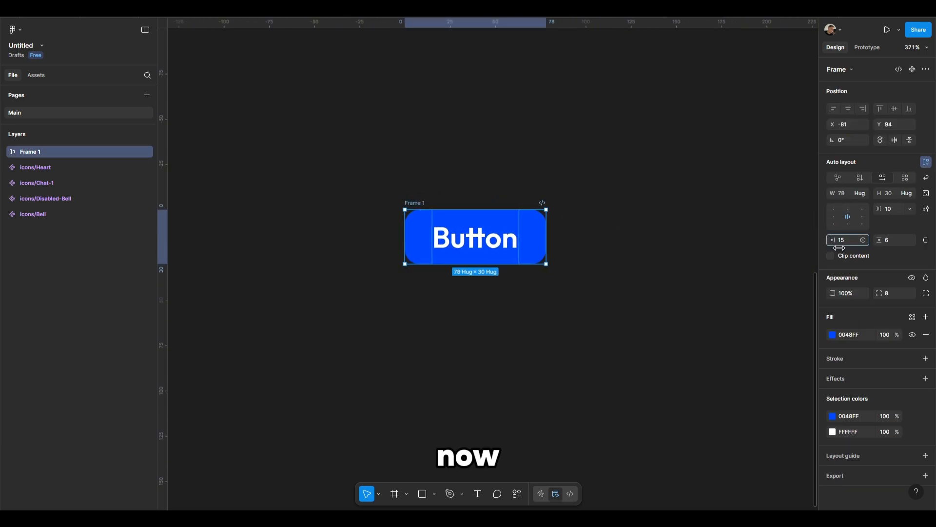
Convert the button frame into a component and add a second variant to it
right_click(443, 219)
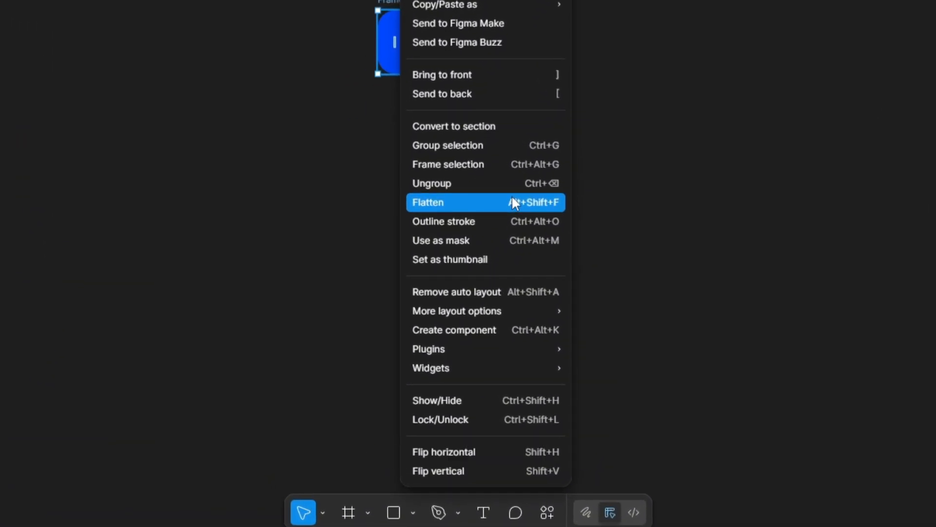
left_click(451, 330)
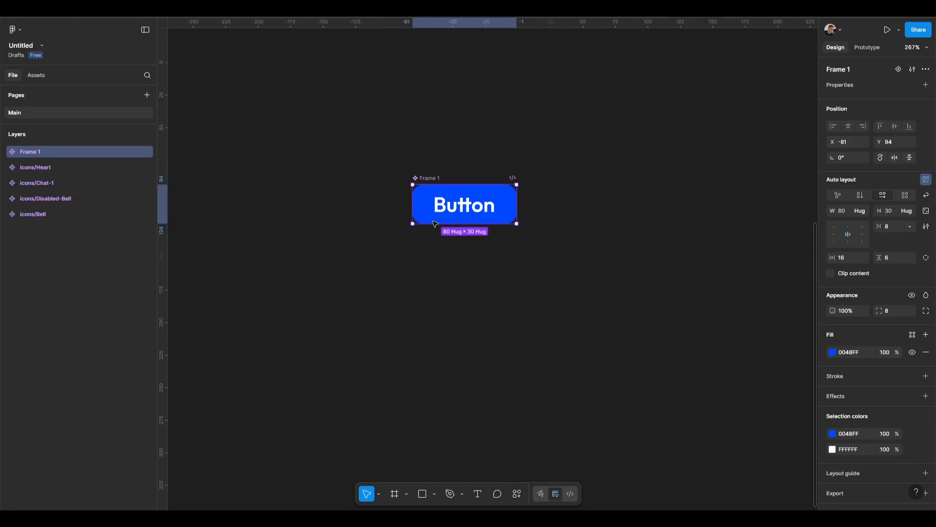
right_click(425, 204)
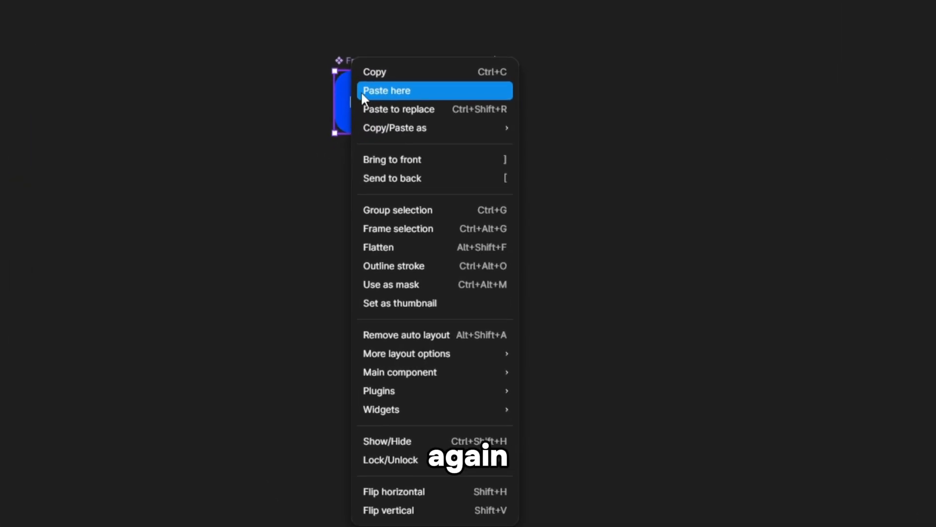
mouse_move(418, 376)
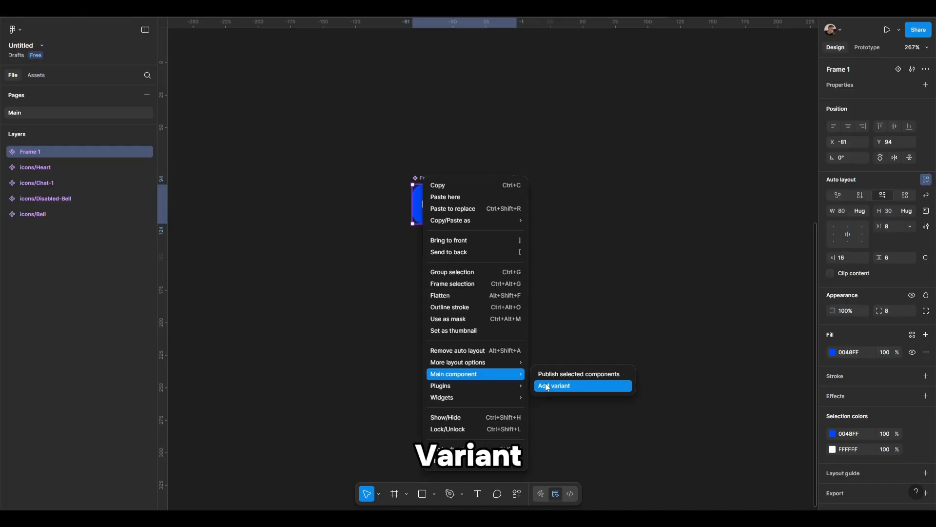
left_click(561, 392)
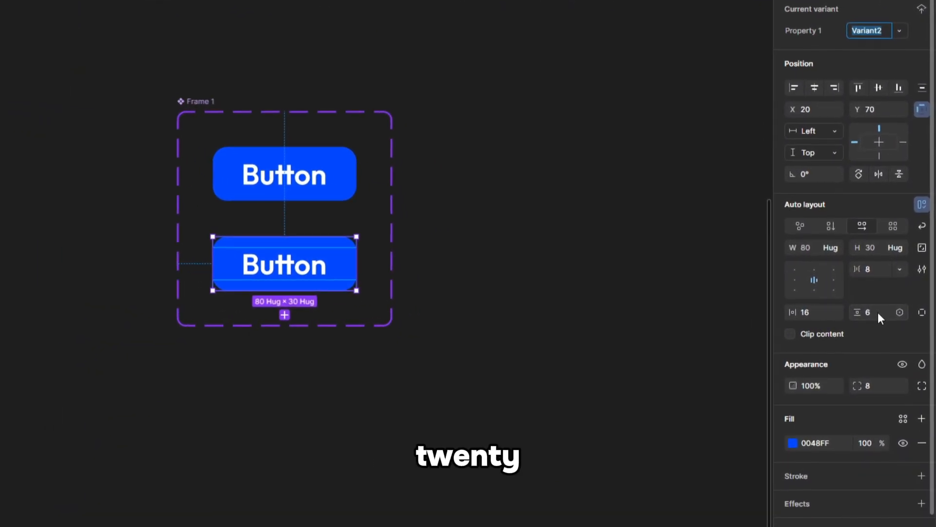
Set the second variant's vertical padding to 8 and horizontal padding to 20, centred horizontally in the set
left_click(877, 310)
type("8")
key("Return")
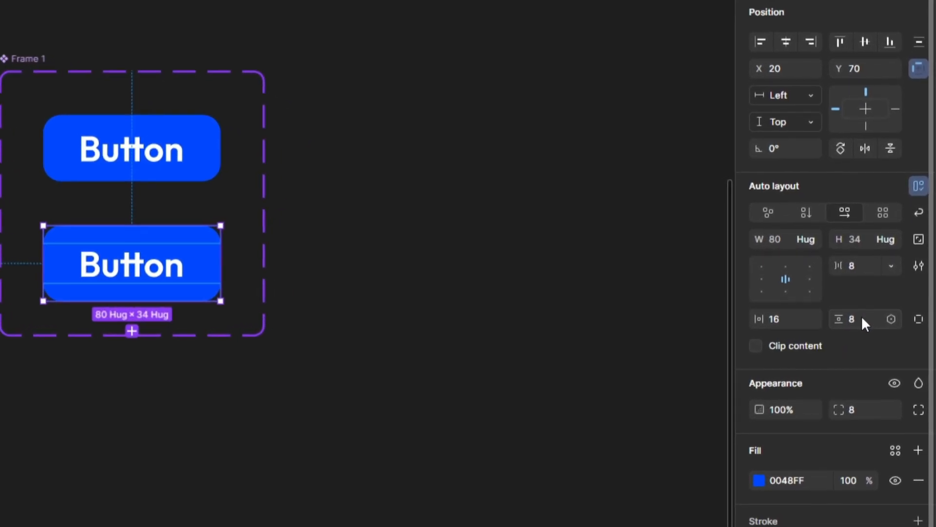
left_click(781, 318)
type("20")
key("Return")
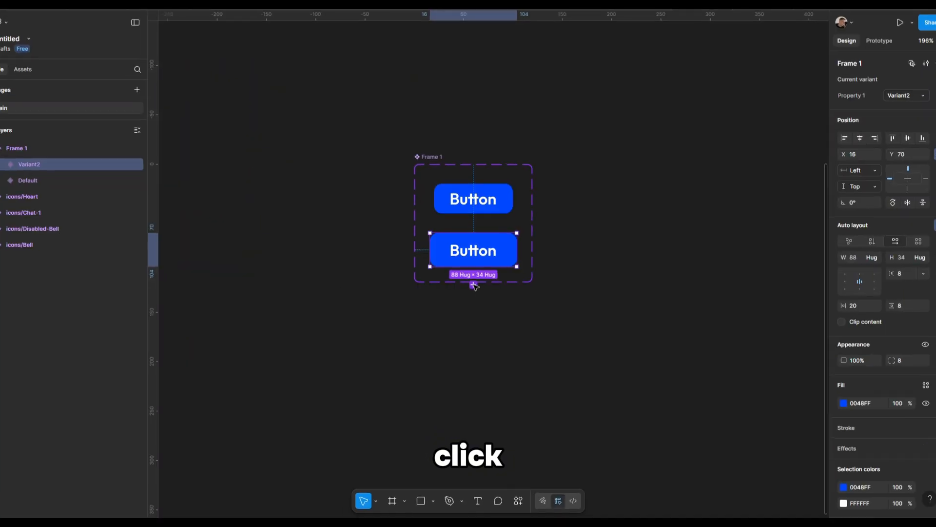
Add a third variant with 12 vertical and 24 horizontal padding, centred horizontally in the component set
left_click(129, 332)
scroll(475, 305, "up", 5)
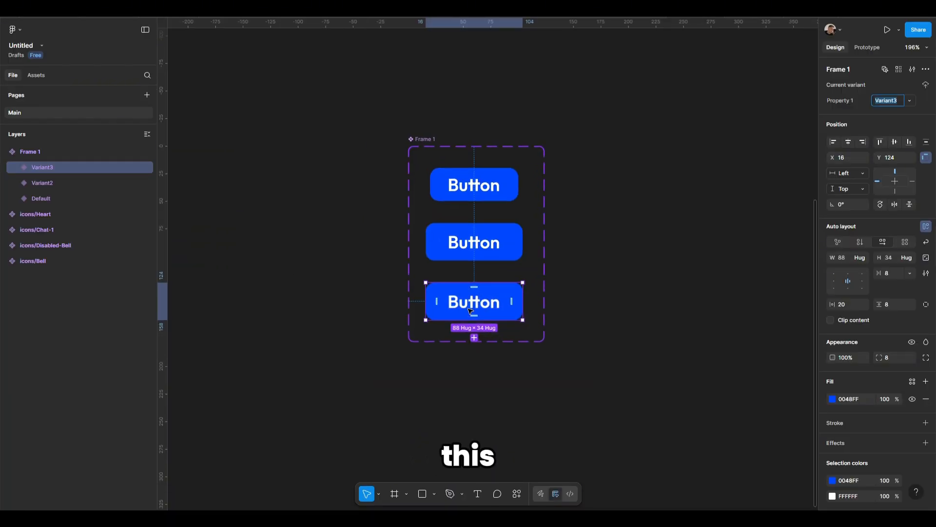
left_click(893, 308)
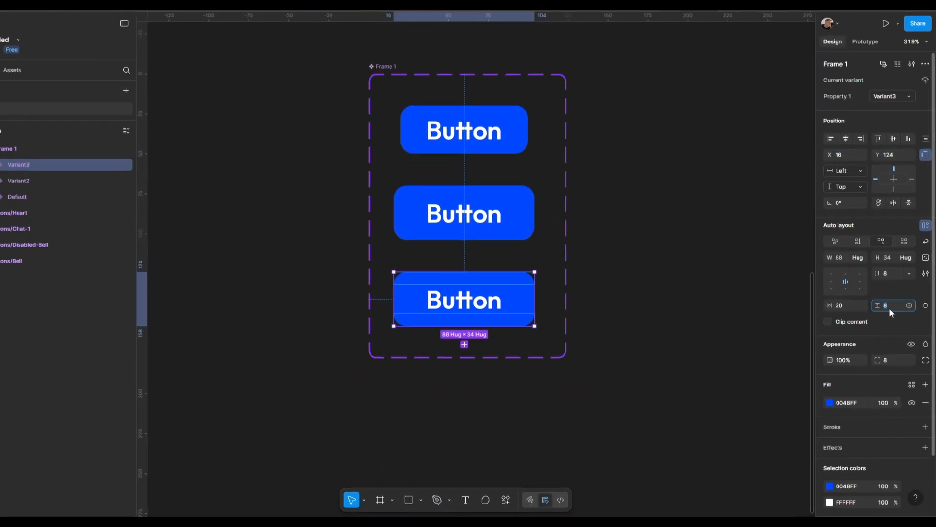
type("12")
key("Return")
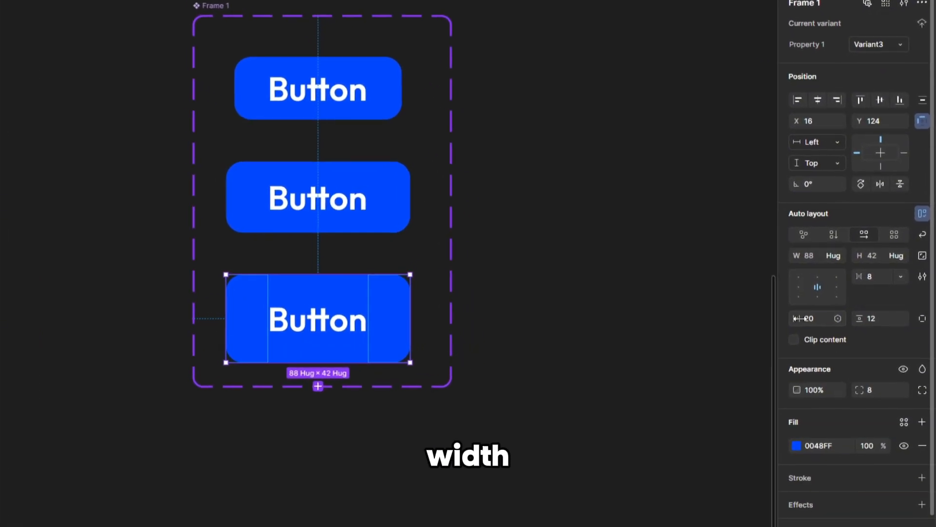
left_click_drag(805, 316, 807, 315)
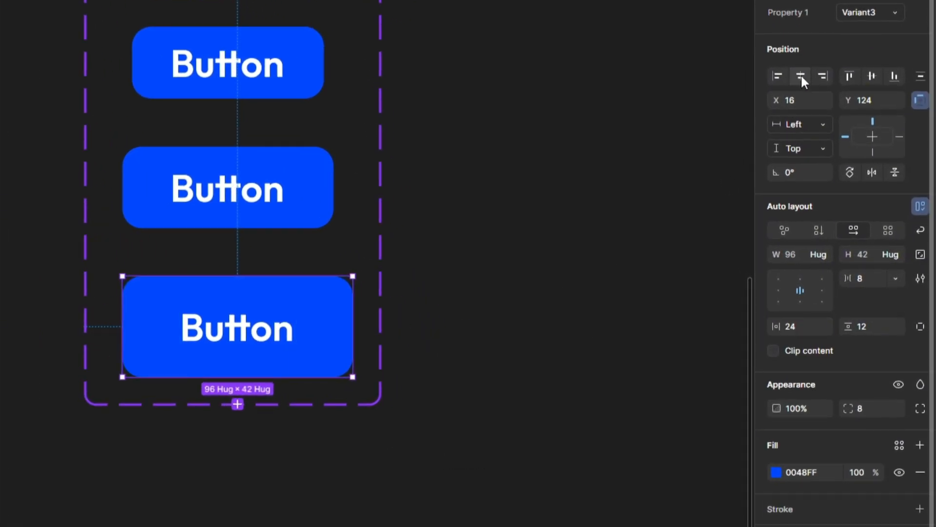
left_click(800, 76)
left_click(507, 183)
left_click_drag(507, 183, 471, 221)
scroll(471, 222, "down", 4)
scroll(619, 236, "down", 2)
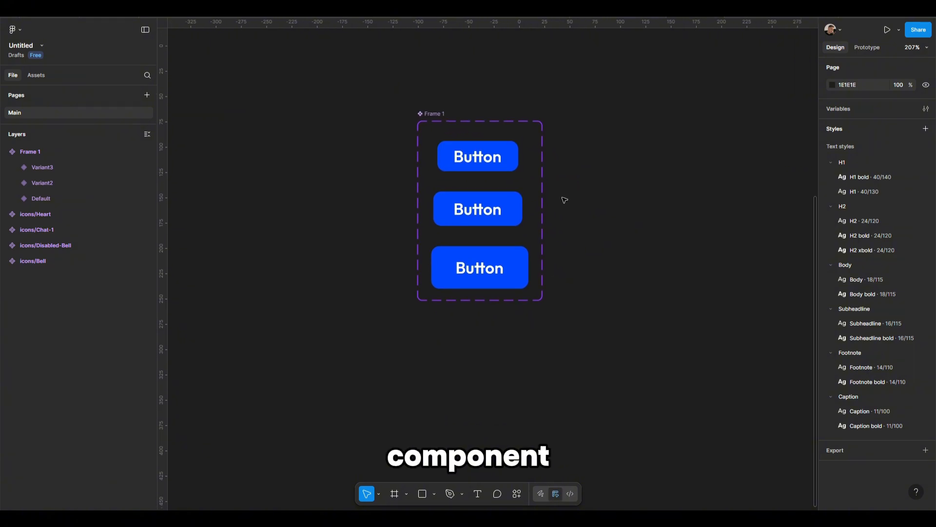
Enlarge the component set frame to 418 × 223 to make room beside the three variants
left_click(481, 154)
left_click(480, 156)
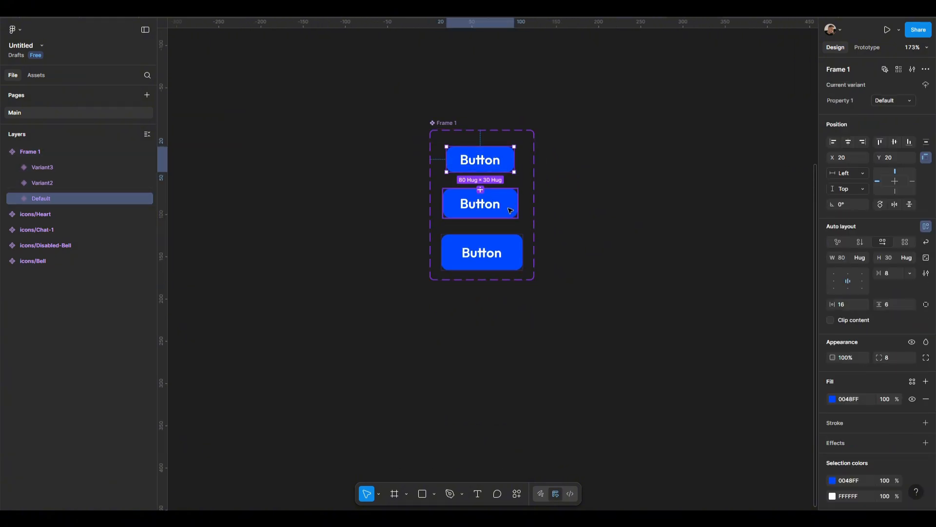
left_click(534, 154)
scroll(585, 205, "right", 3)
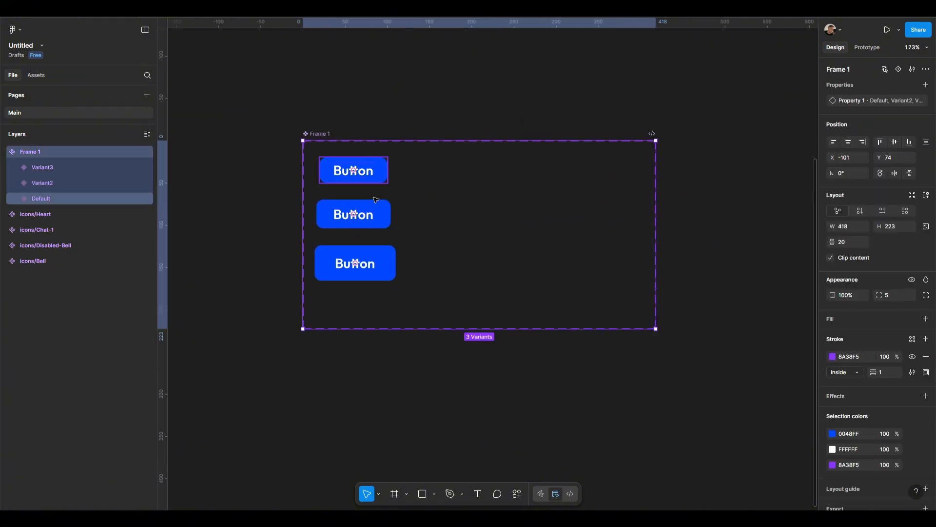
Duplicate the three button variants twice to the right, forming a three-by-three grid inside the component set
left_click(358, 168)
left_click(375, 214, "shift")
left_click(371, 263, "shift")
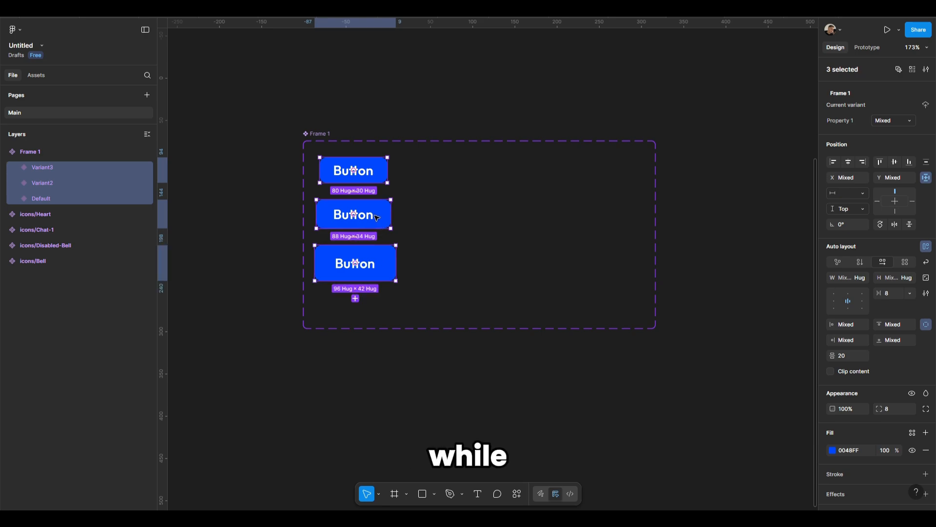
left_click_drag(372, 213, 652, 211)
scroll(434, 203, "up", 3)
scroll(583, 206, "down", 3)
Rename the component set's variant property to Size
left_click(396, 146)
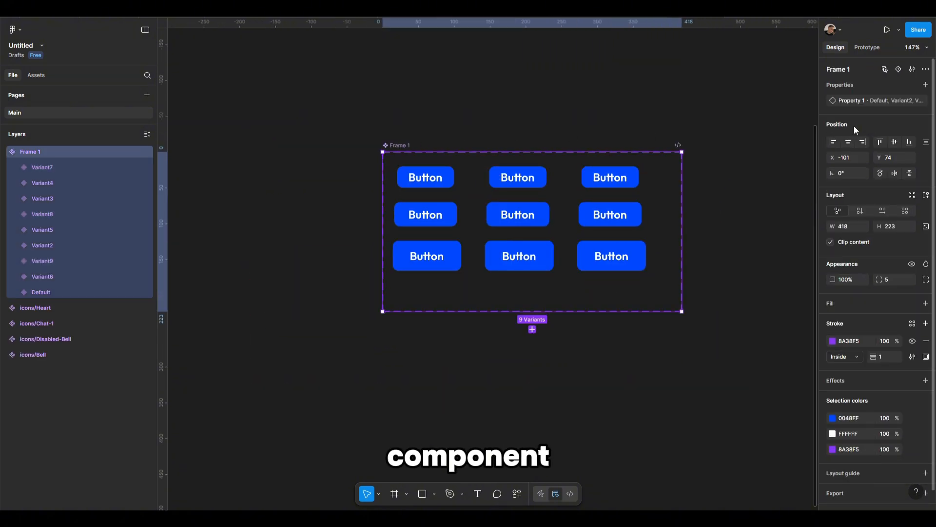
double_click(832, 101)
type("Si")
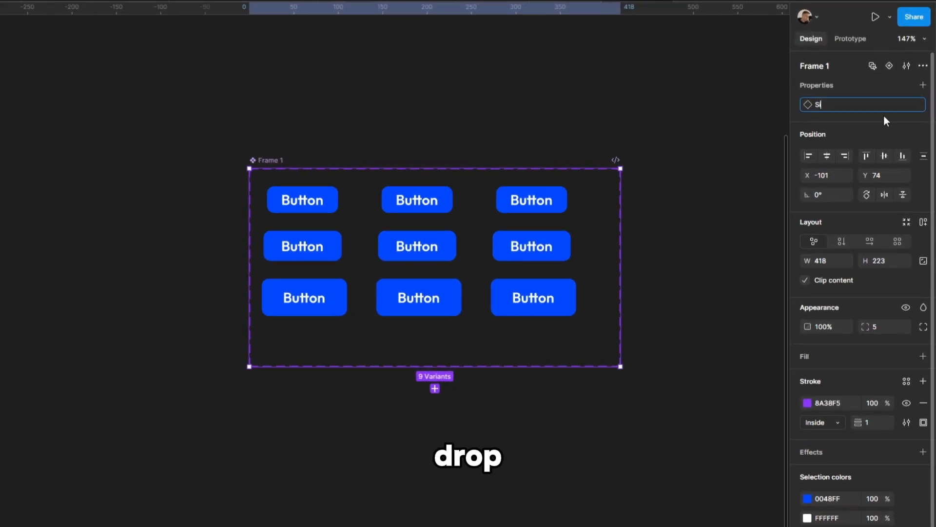
type("ze")
key("Return")
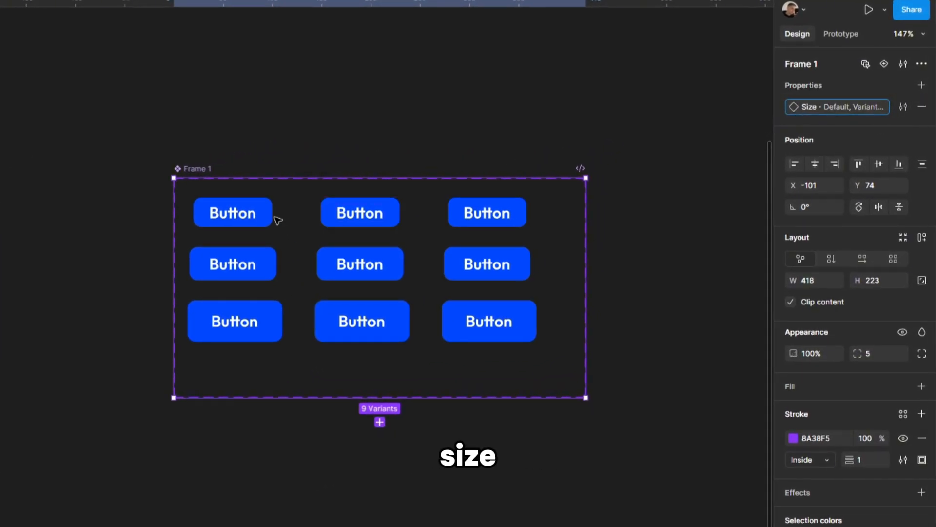
Set the Size property of the three top-row variants to small
left_click(271, 218)
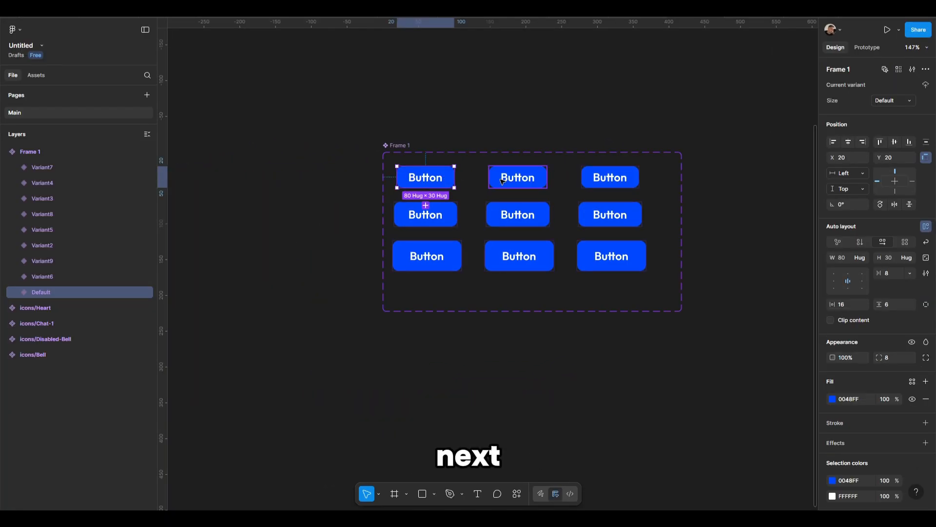
left_click(502, 182, "shift")
left_click(613, 176, "shift")
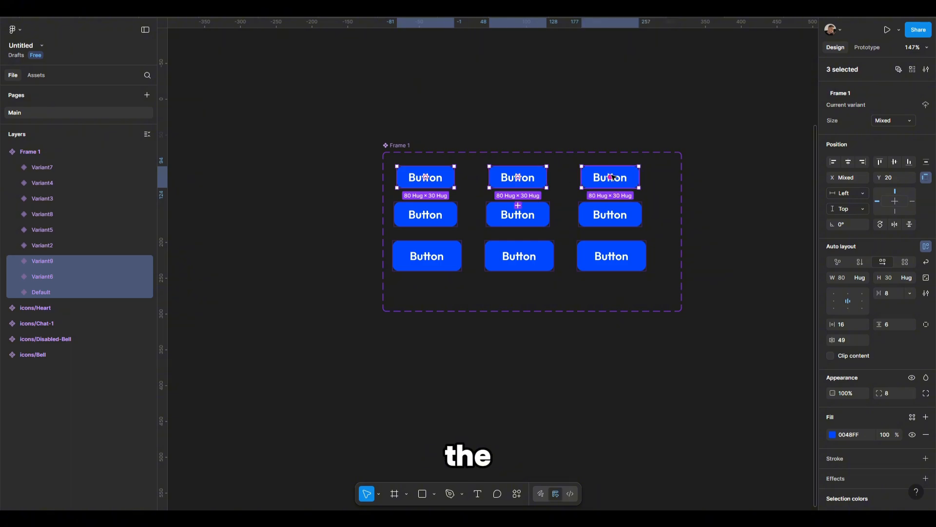
scroll(573, 156, "up", 3)
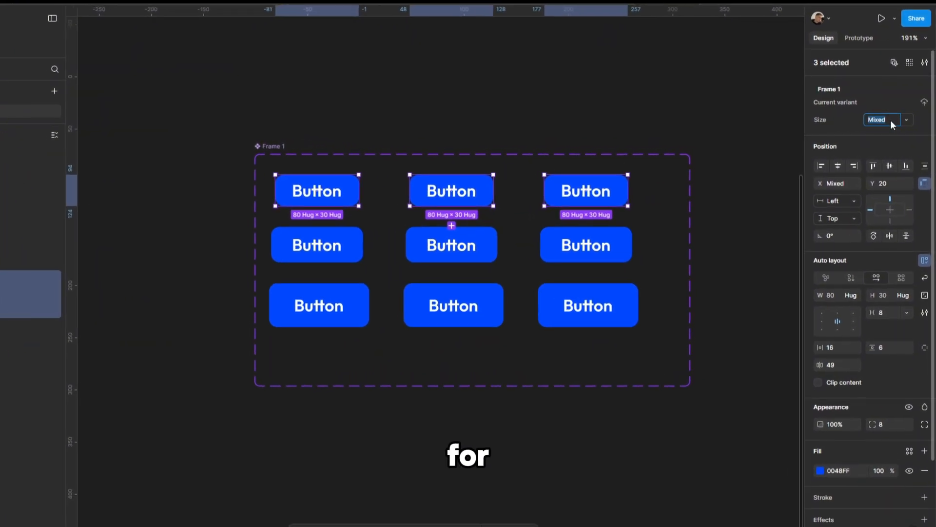
type("small")
key("Return")
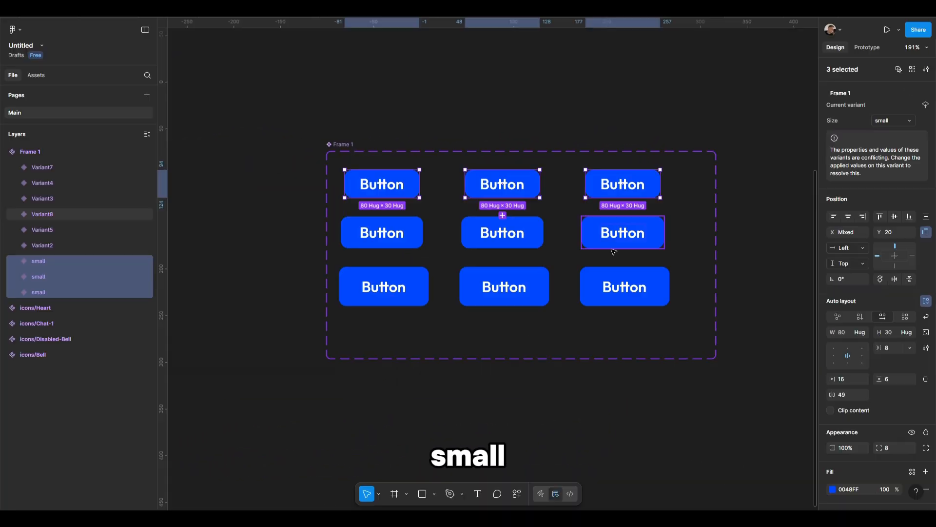
Set the Size property of the three middle-row variants to medium
left_click(623, 244)
left_click(503, 234, "shift")
left_click(410, 228, "shift")
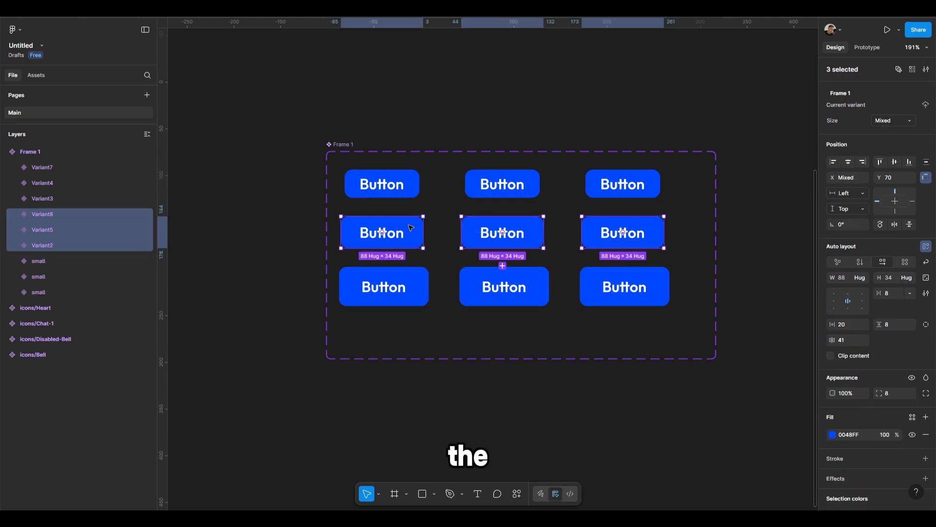
left_click(880, 120)
type("medium")
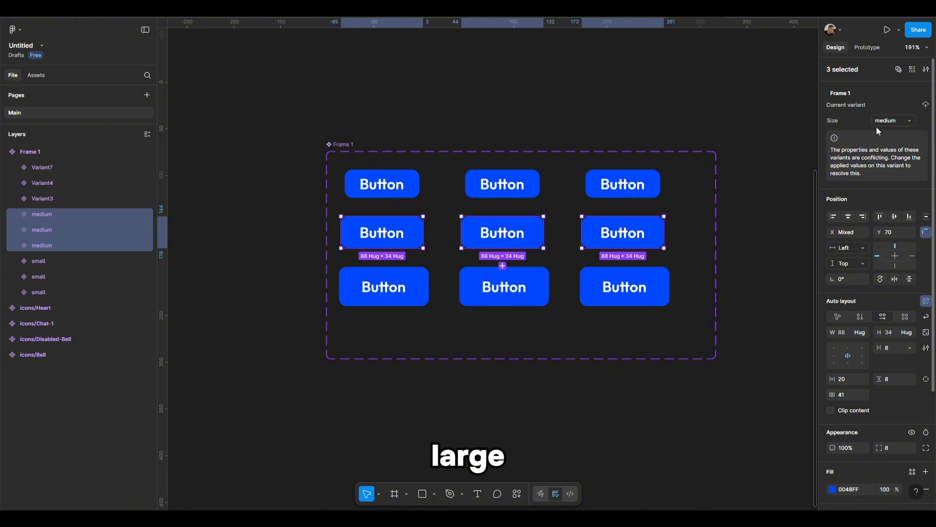
Set the Size property of the three bottom-row variants to large
left_click(528, 318)
left_click(370, 318, "shift")
left_click(393, 287, "shift")
left_click(895, 121)
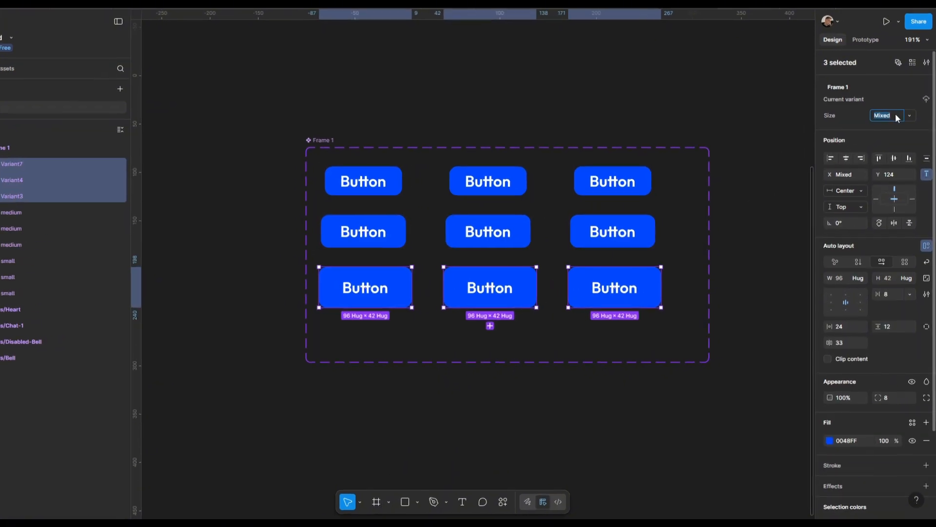
type("large")
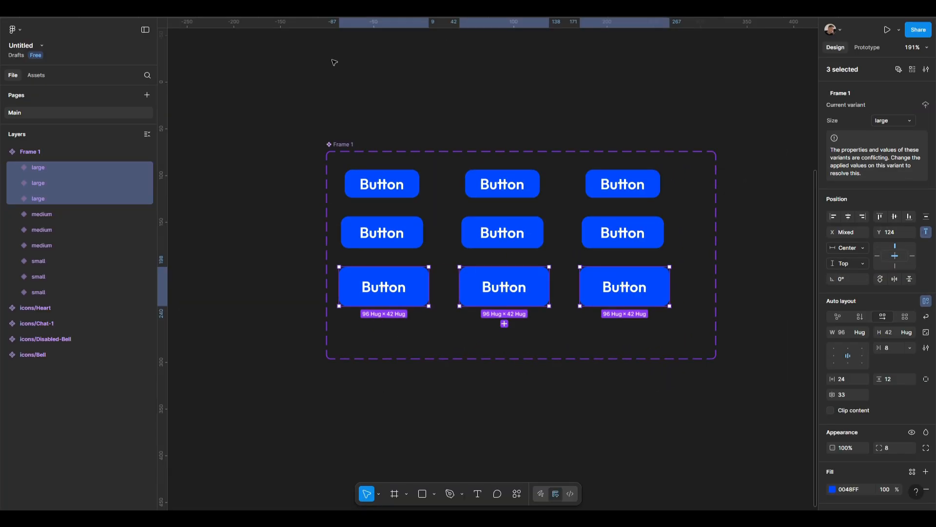
left_click(244, 67)
Add a variant property named Type with the value Default to the component set
left_click(334, 143)
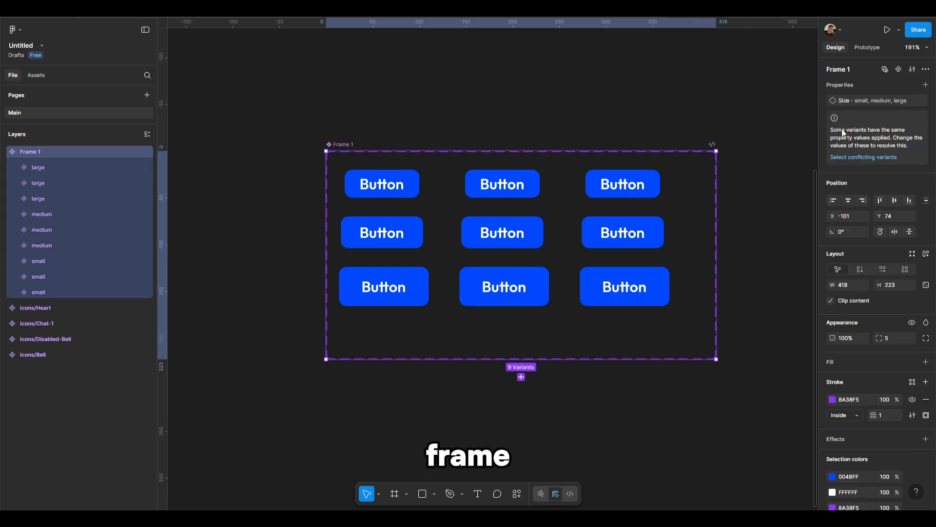
left_click(927, 84)
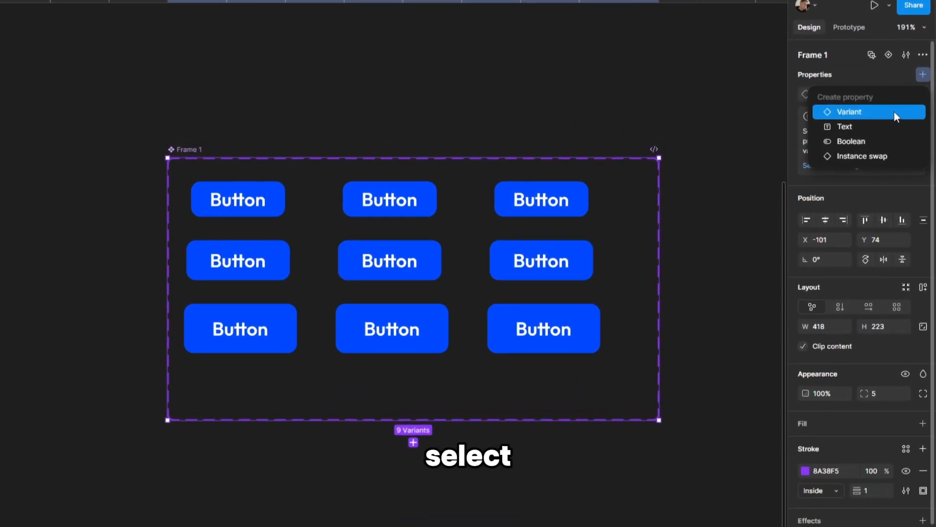
left_click(888, 110)
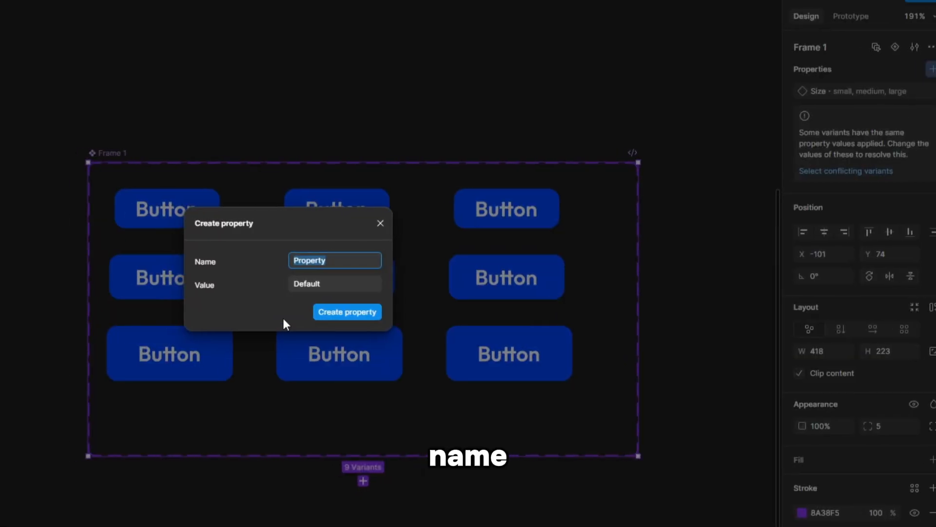
type("Type")
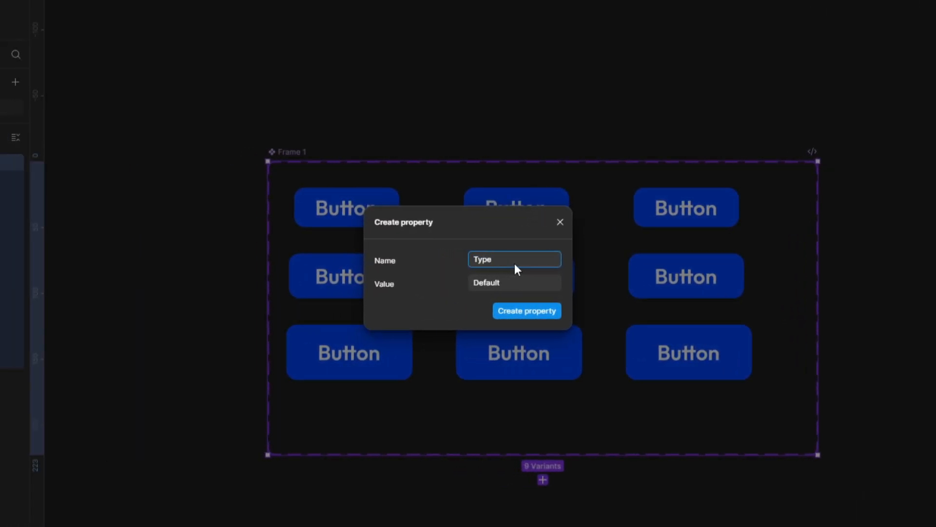
key("Return")
Set the Type property of all nine button variants to Primary
left_click(346, 207)
left_click(516, 207, "shift")
left_click(711, 222, "shift")
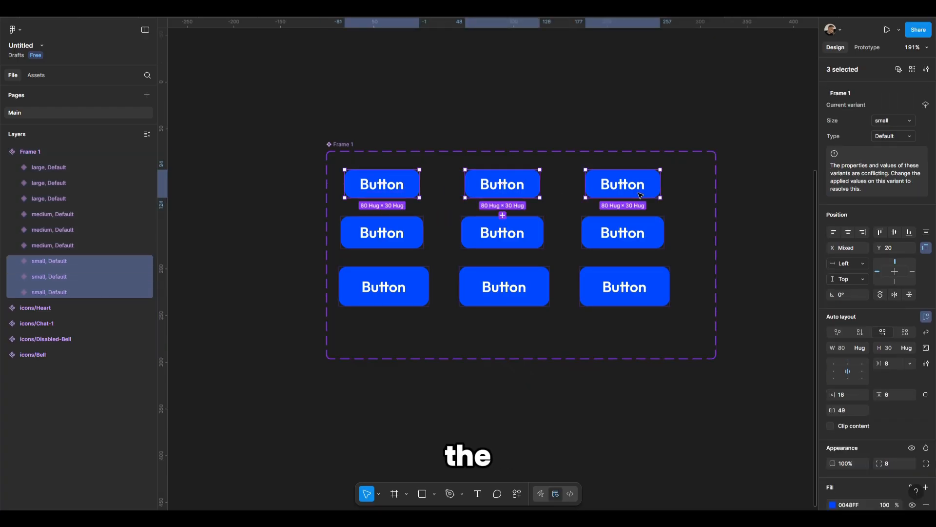
left_click(626, 233, "shift")
left_click(529, 234, "shift")
left_click(392, 236, "shift")
left_click(390, 286, "shift")
left_click(507, 286, "shift")
left_click(626, 286, "shift")
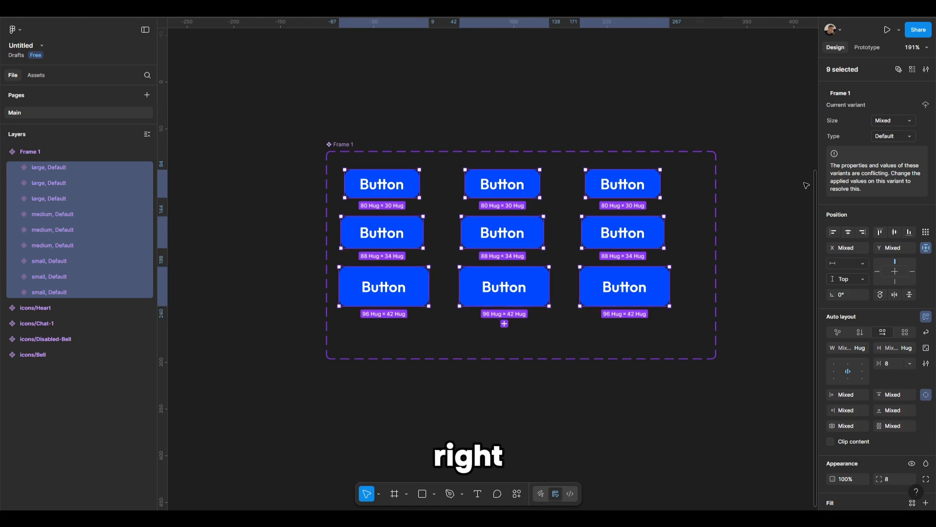
left_click(892, 136)
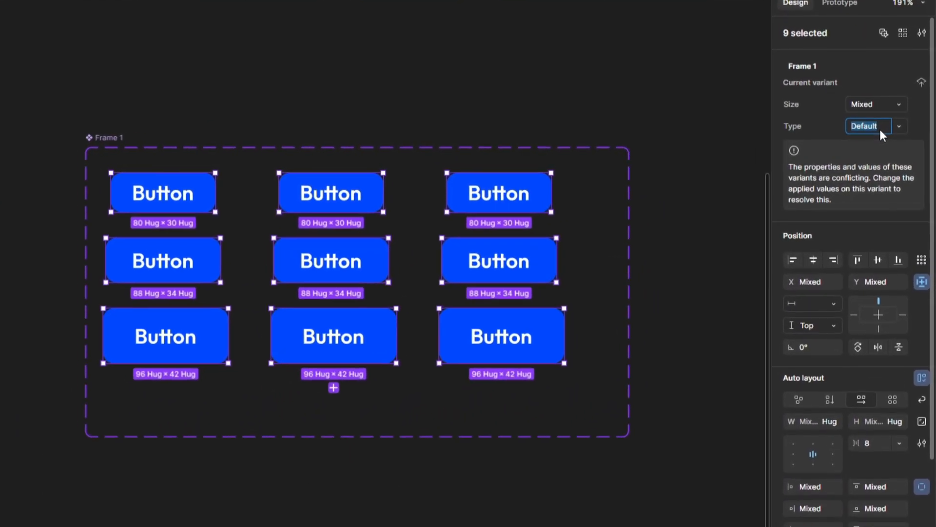
type("Primary")
key("Return")
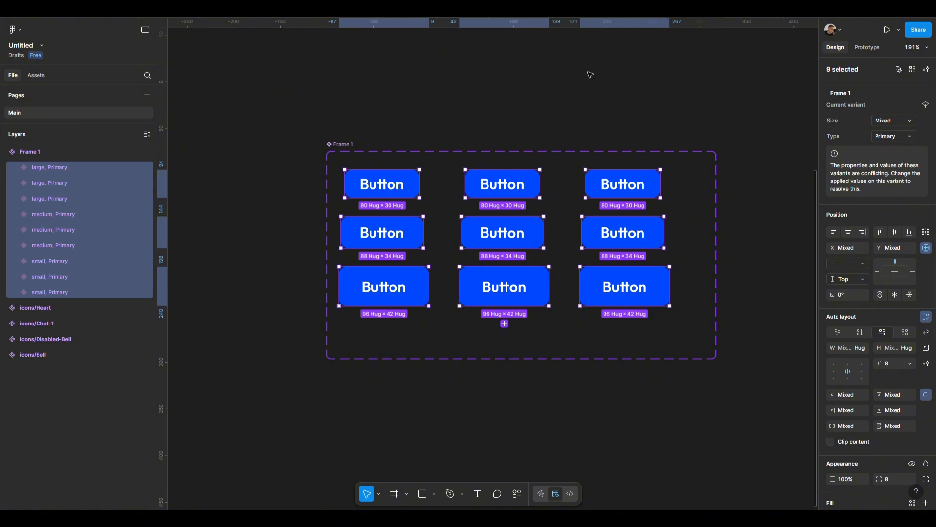
Change the fill of the three middle-column variants to light blue 9DB9FF
left_click(456, 165)
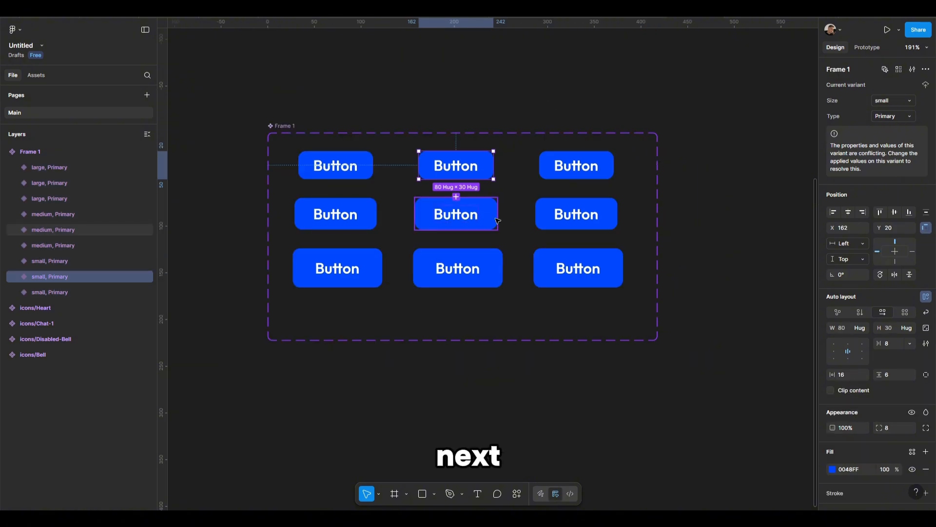
left_click(456, 214, "shift")
left_click(458, 268, "shift")
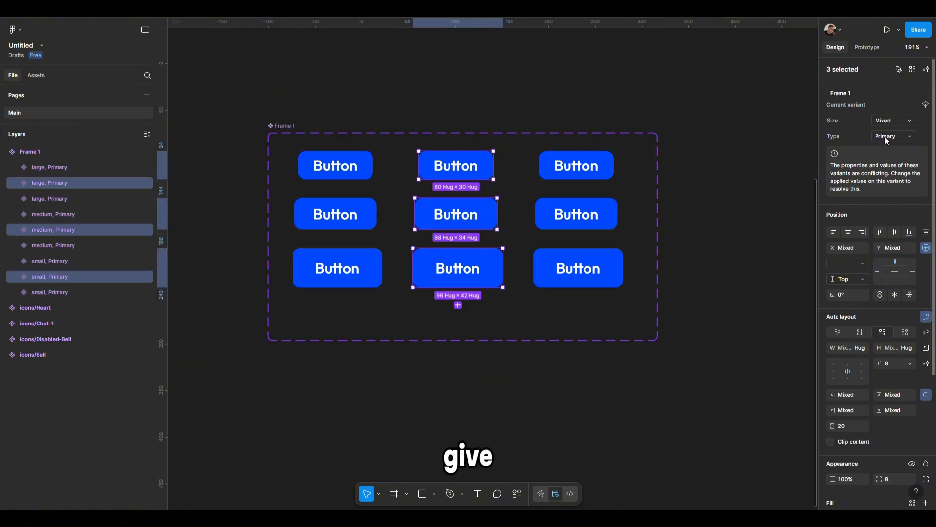
scroll(879, 281, "down", 5)
left_click(833, 335)
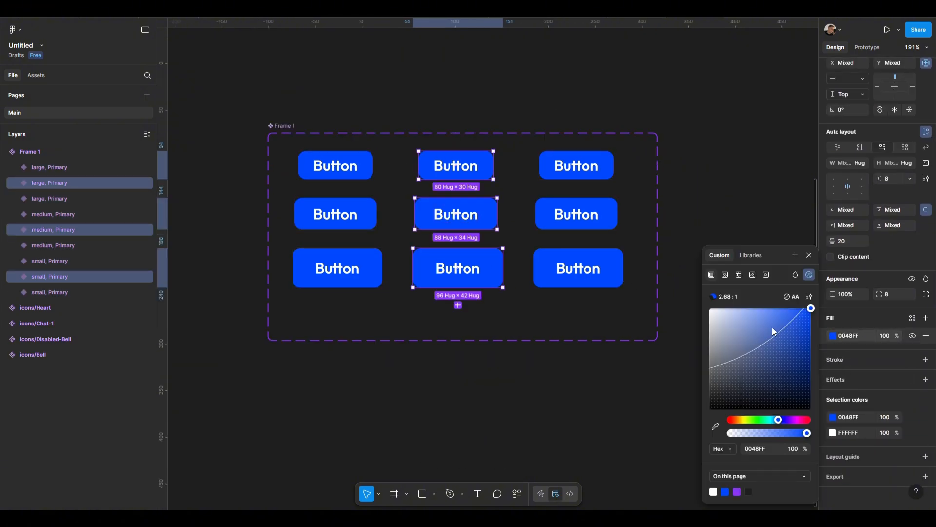
left_click_drag(798, 316, 750, 306)
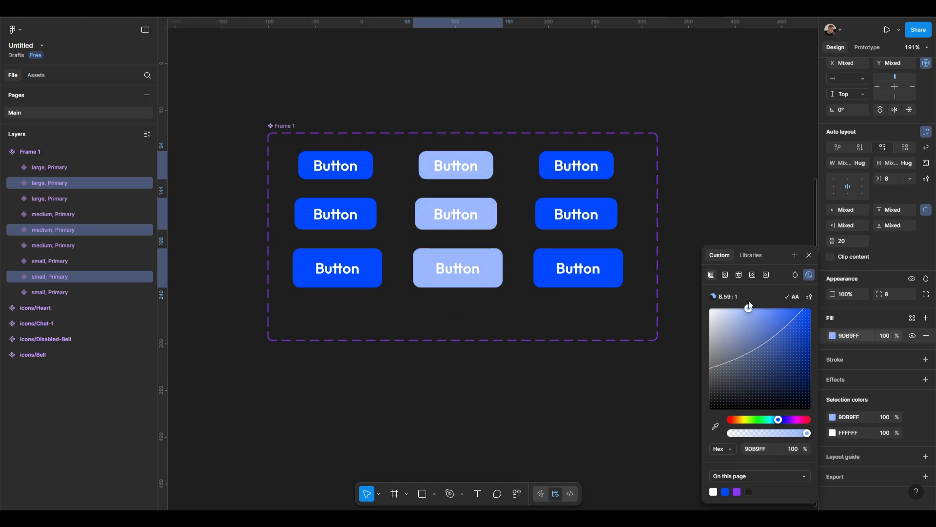
Change the fill of the three right-column variants to dark blue 002A94
left_click(605, 171)
left_click(610, 215, "shift")
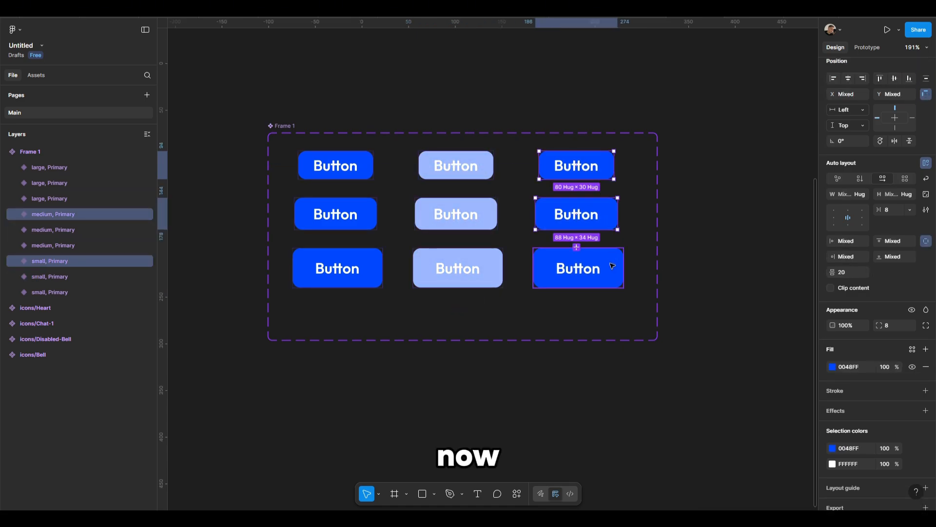
left_click(614, 268, "shift")
left_click(831, 367)
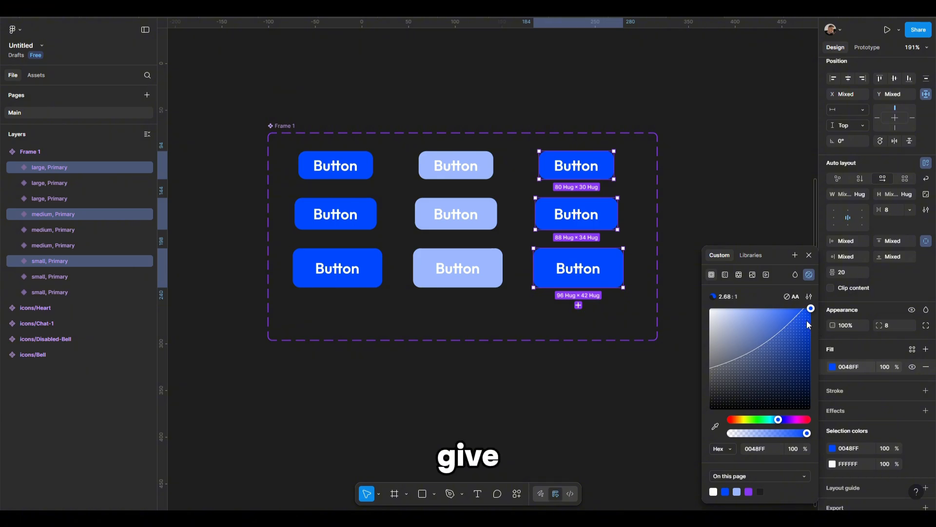
left_click_drag(807, 322, 814, 355)
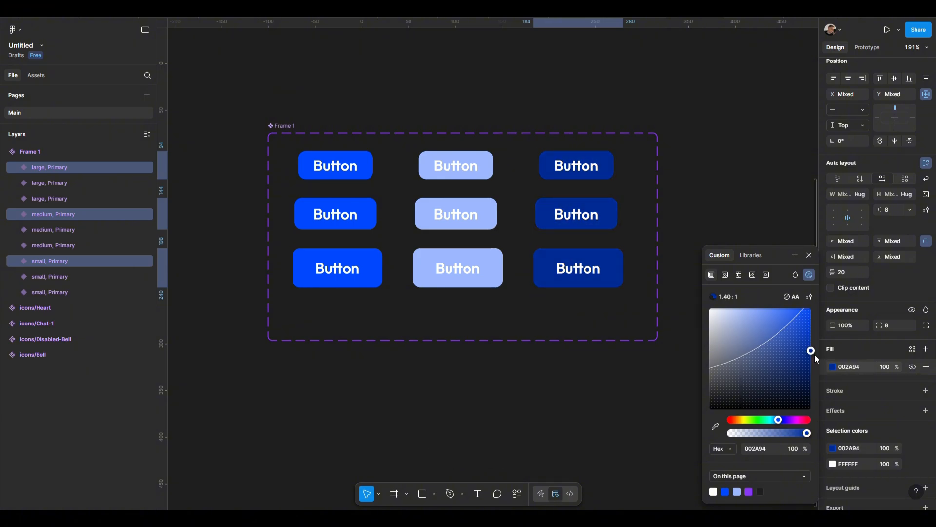
left_click(560, 96)
Add a variant property named State with the value Default to the component set
scroll(560, 96, "down", 2, "ctrl")
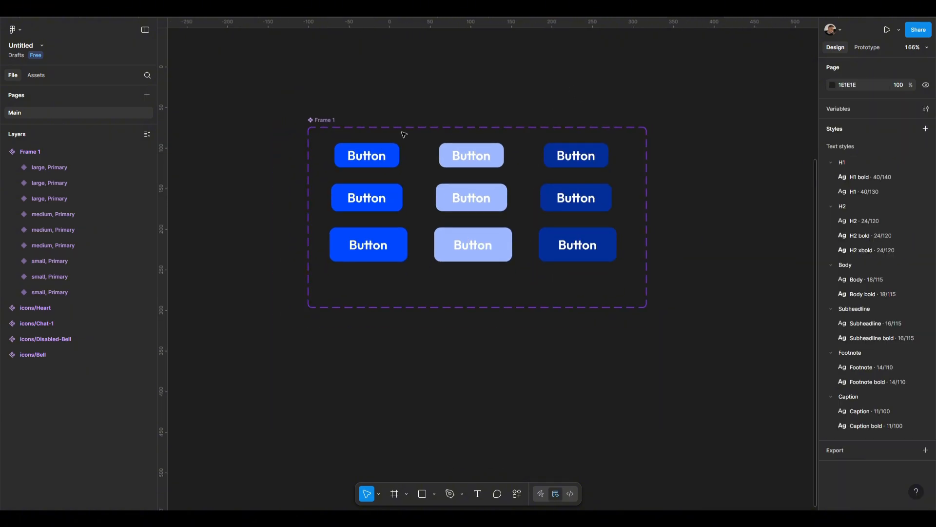
left_click(323, 121)
left_click(925, 85)
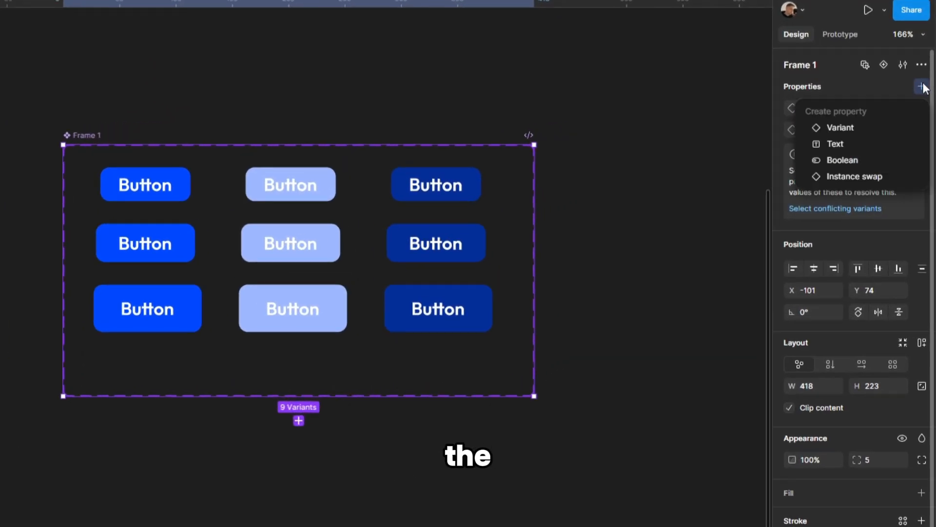
left_click(872, 127)
type("State")
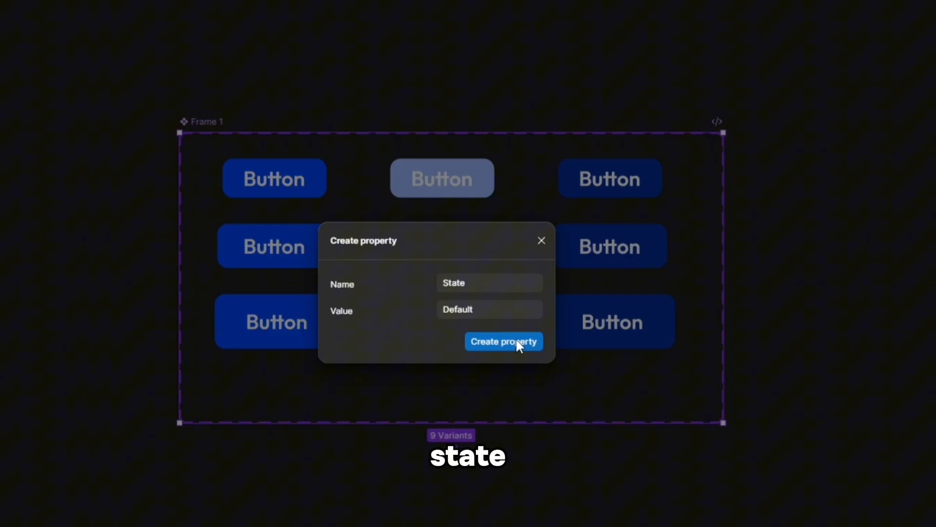
left_click(516, 341)
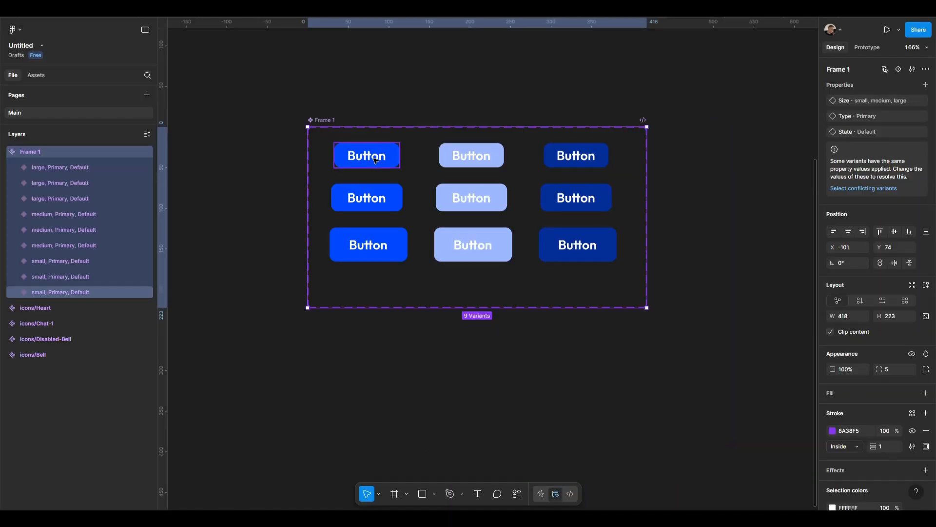
left_click(367, 155)
left_click(367, 197, "shift")
left_click(368, 245, "shift")
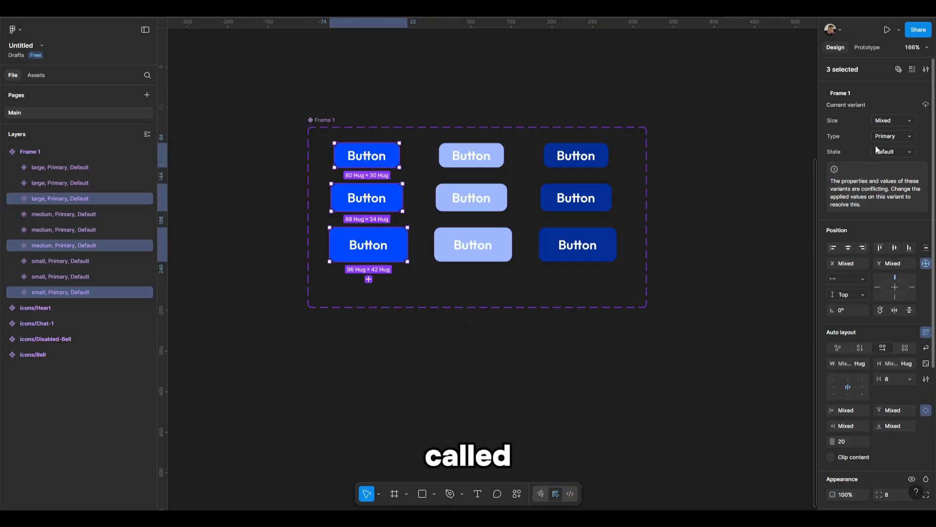
Set the State property of the three light blue middle-column variants to Inactive
left_click(471, 156)
left_click(471, 198, "shift")
left_click(473, 245, "shift")
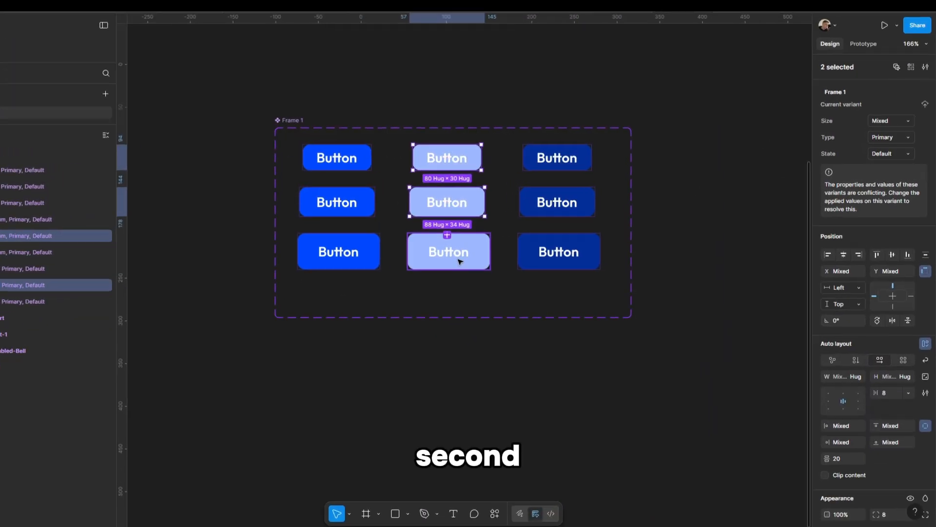
key("ctrl+a")
type("Inac")
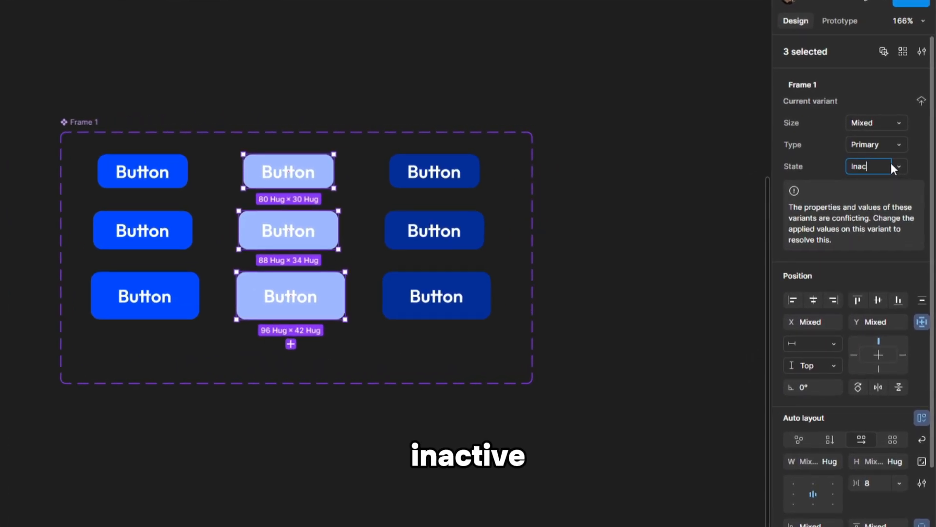
type("tiv")
type("e")
key("Return")
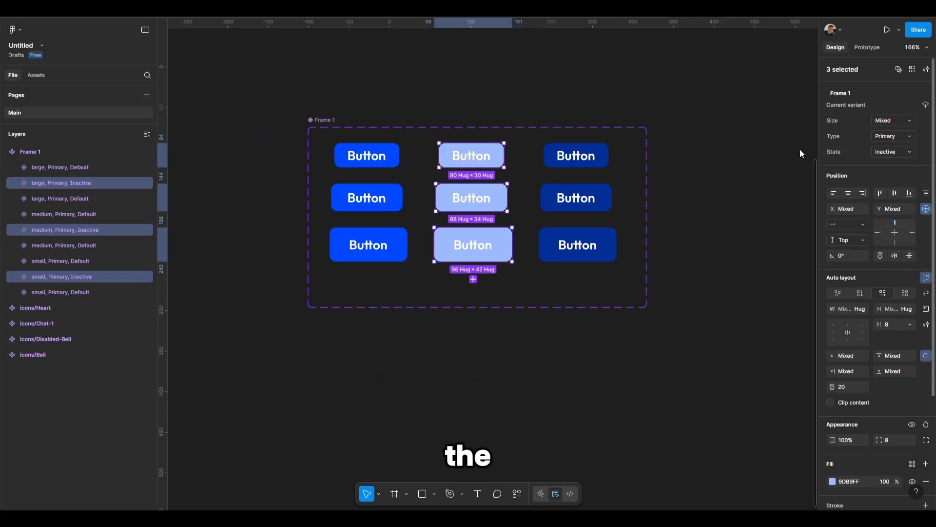
Set the State property of the three dark blue right-column variants to Pressed
left_click(601, 157)
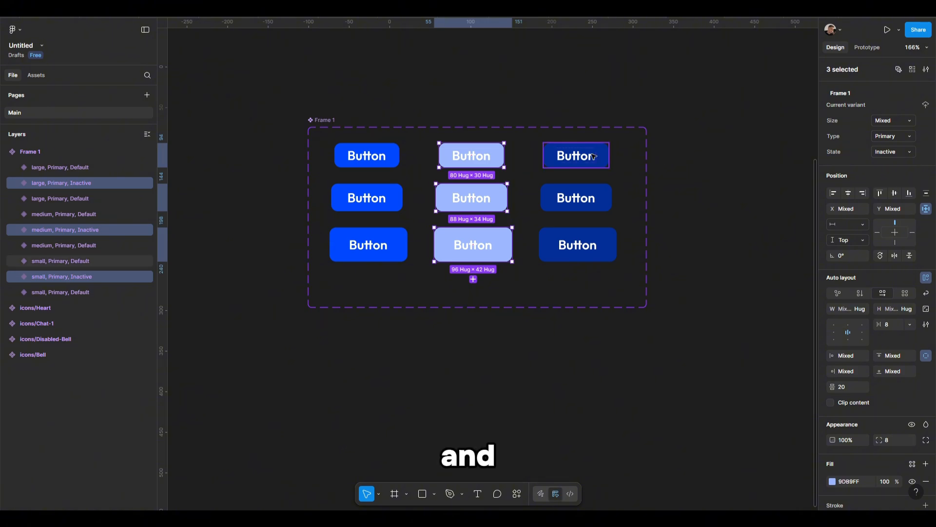
left_click(603, 200, "shift")
left_click(566, 253, "shift")
left_click(882, 150)
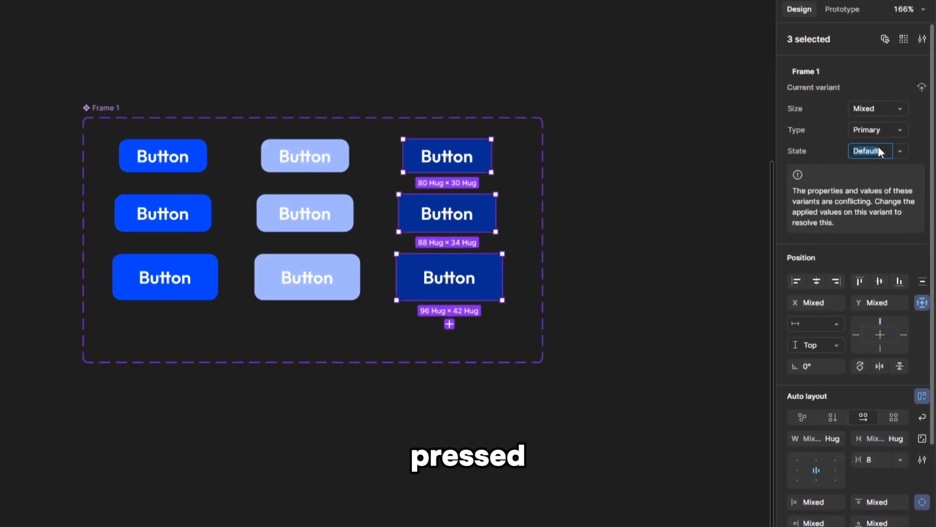
type("Pressed")
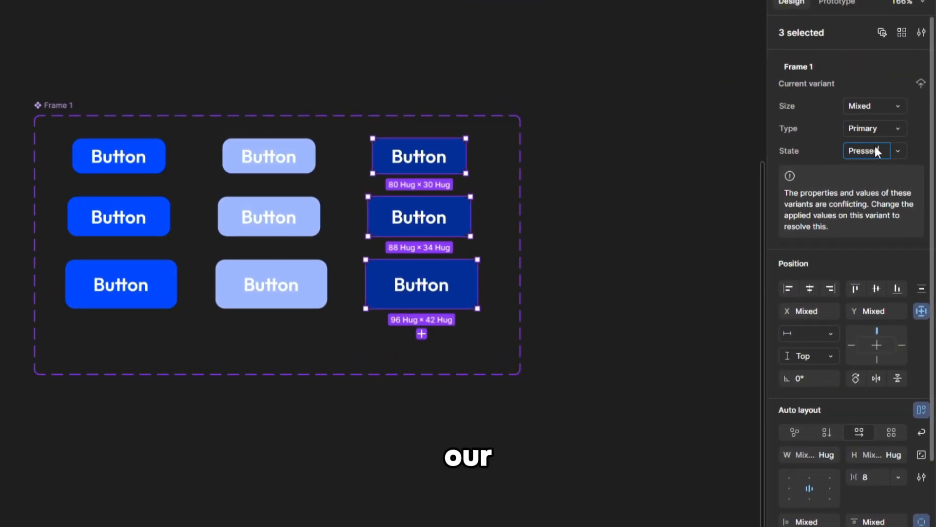
left_click(417, 35)
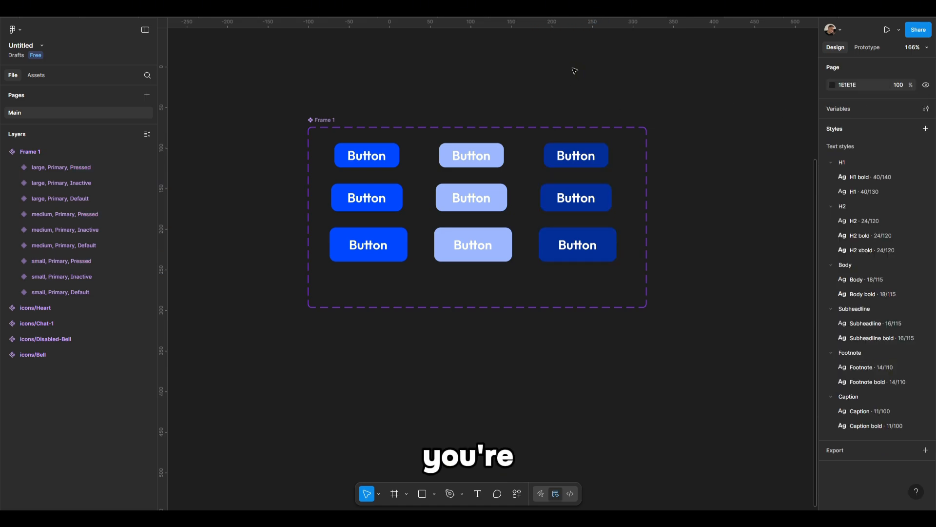
Extend the component set downward and duplicate its nine variants below the original rows
left_click(311, 140)
left_click_drag(520, 307, 520, 444)
left_click_drag(343, 274, 588, 295)
scroll(585, 273, "down", 3)
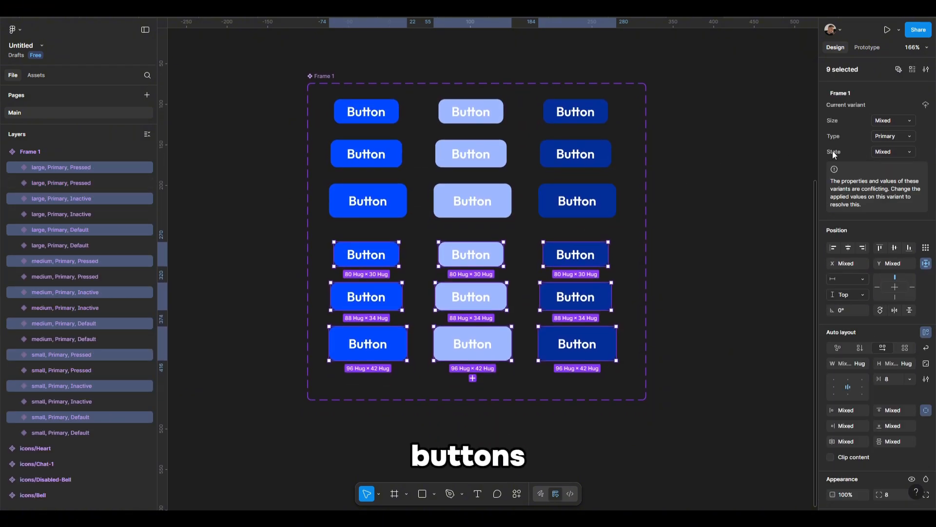
Set the Type property of the nine duplicated variants to Secondary
left_click(898, 134)
type("Secondary")
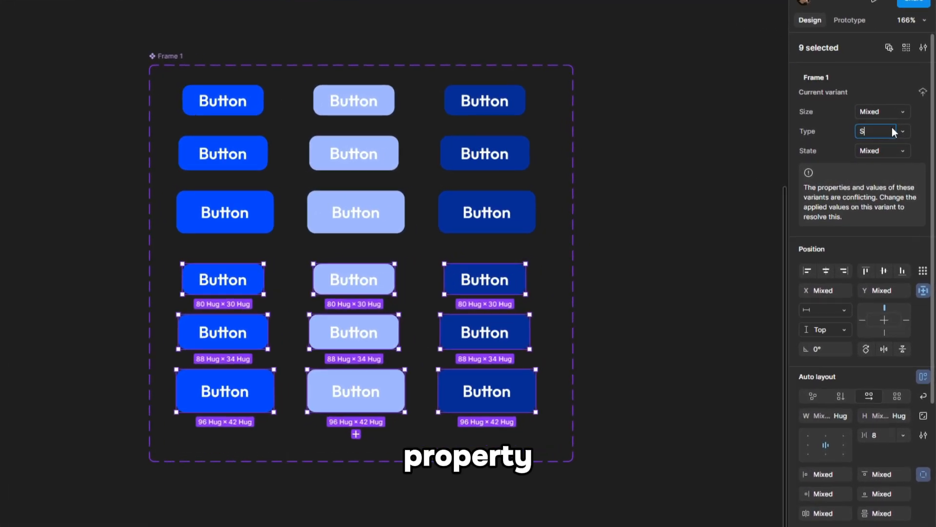
key("Return")
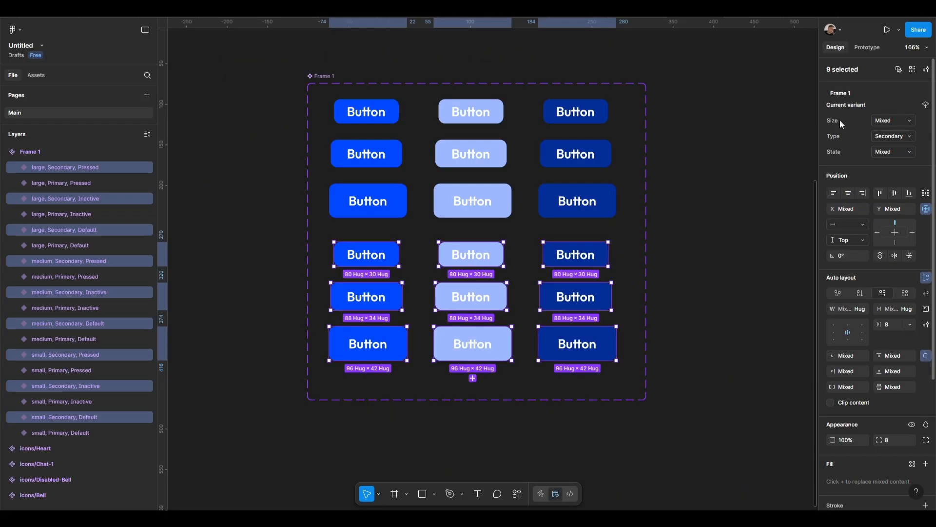
key("Escape")
Change the fill of the three Secondary variants in the Default state to white
left_click(170, 292)
left_click(373, 296, "shift")
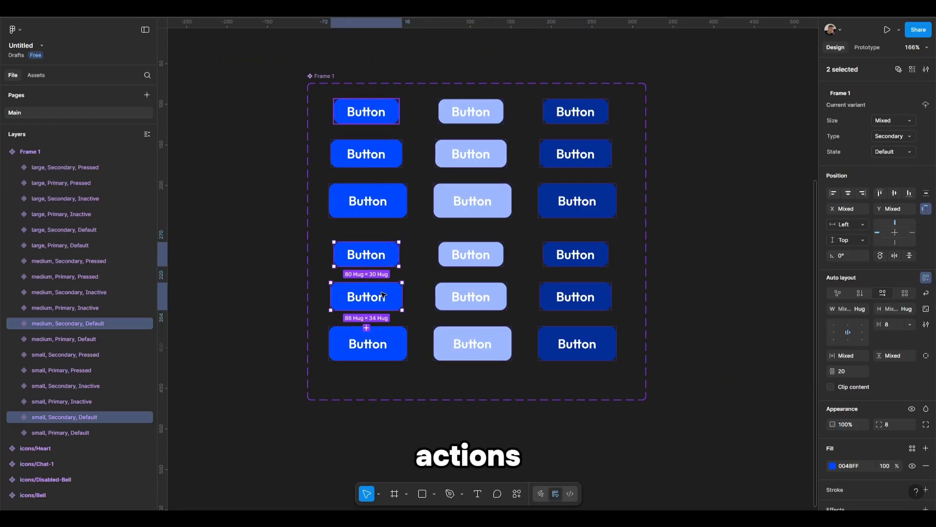
left_click(385, 344, "shift")
left_click(833, 481)
left_click_drag(774, 406, 706, 306)
Change the label text of the three white Secondary buttons to black
left_click(379, 253, "ctrl")
left_click(375, 296, "ctrl+shift")
left_click(376, 339, "ctrl+shift")
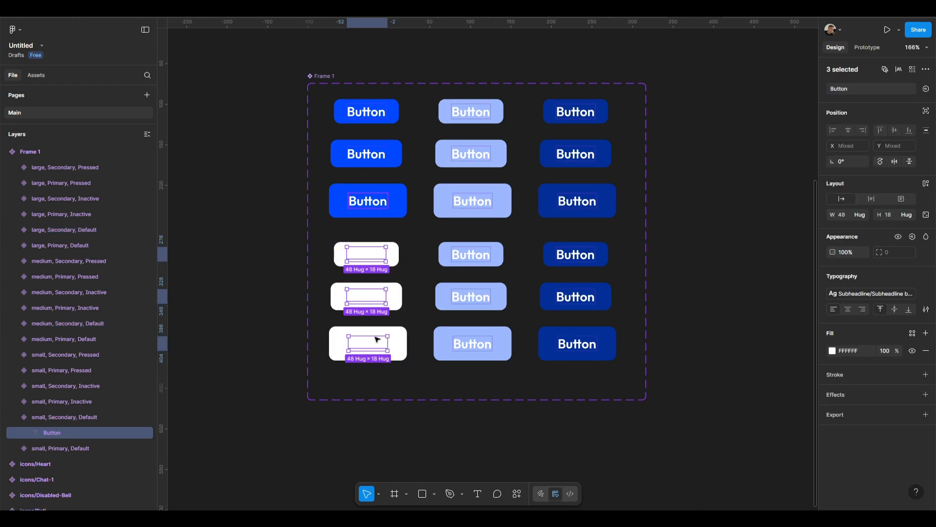
left_click(833, 350)
Change the fill of the three Secondary Inactive buttons to light grey
left_click(470, 254)
left_click(470, 297, "shift")
left_click(472, 344, "shift")
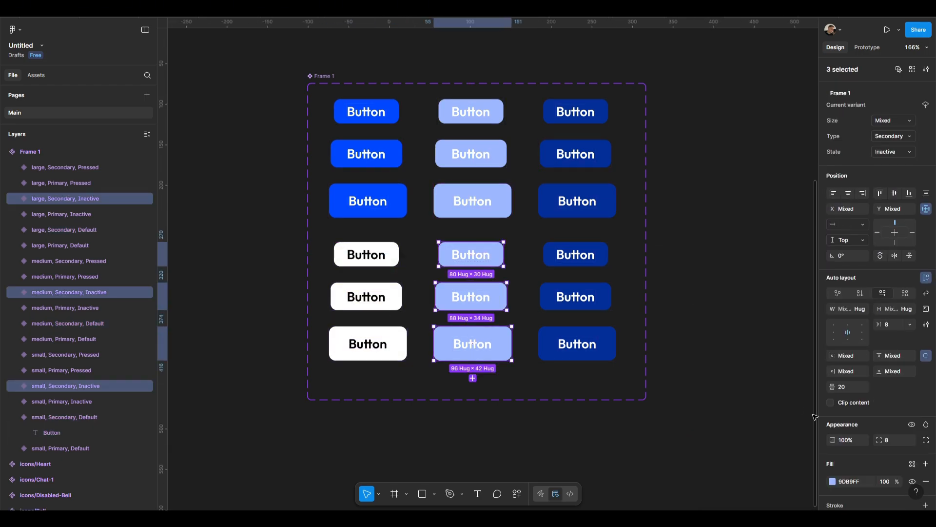
scroll(472, 371, "down", 1)
left_click(833, 481)
left_click_drag(738, 315, 702, 323)
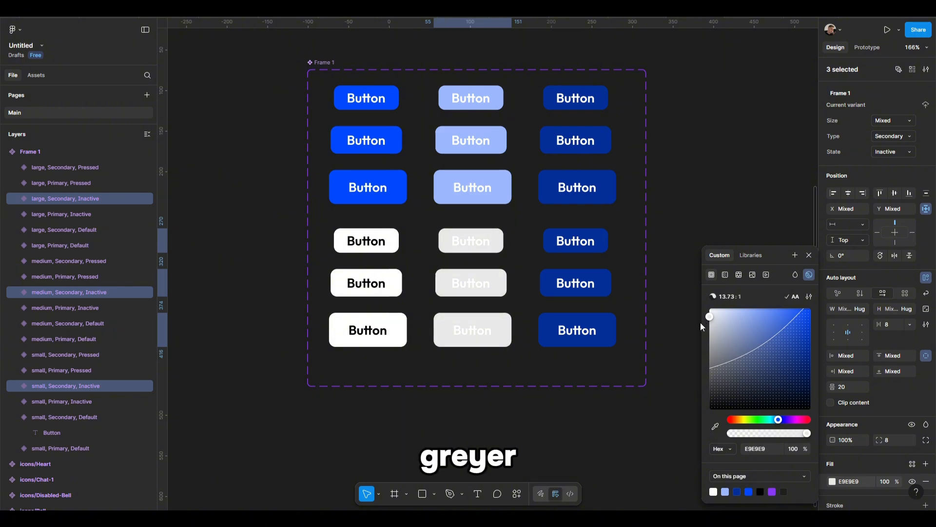
Change the label text of the three Secondary Inactive buttons to a mid grey
key("Return")
left_click(832, 351)
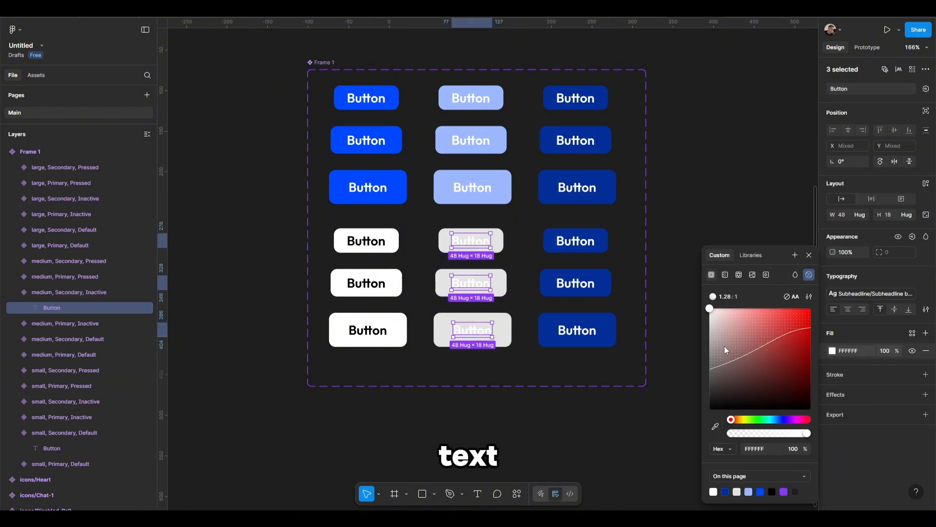
left_click_drag(724, 346, 707, 350)
Change the fill of the three Secondary Pressed buttons to light blue
left_click(598, 334)
left_click(586, 288, "shift")
left_click(581, 244, "shift")
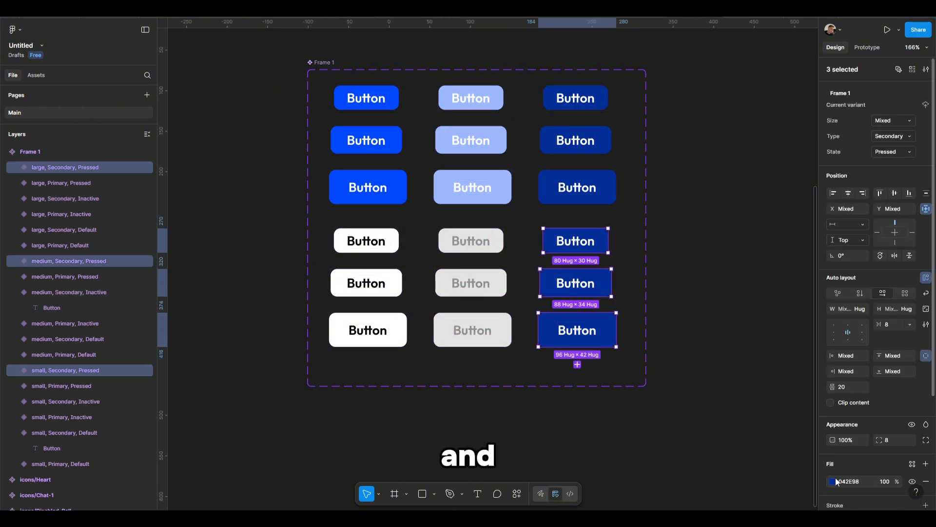
left_click(832, 481)
left_click_drag(808, 347, 751, 292)
Change the label text of the three Secondary Pressed buttons to black
key("Return")
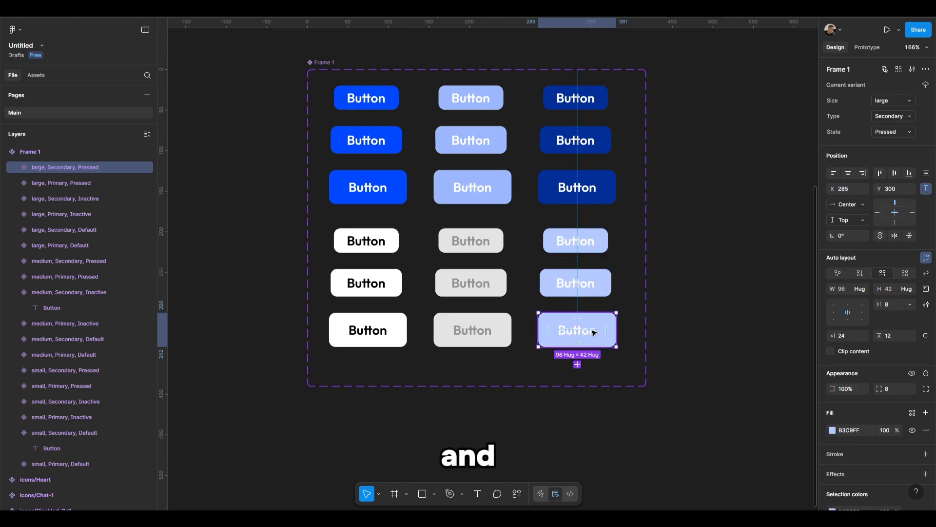
left_click(833, 350)
left_click_drag(780, 371, 643, 441)
left_click(644, 441)
Place a test instance of the small Primary Default button outside the component set
scroll(644, 440, "down", 2)
left_click(356, 162)
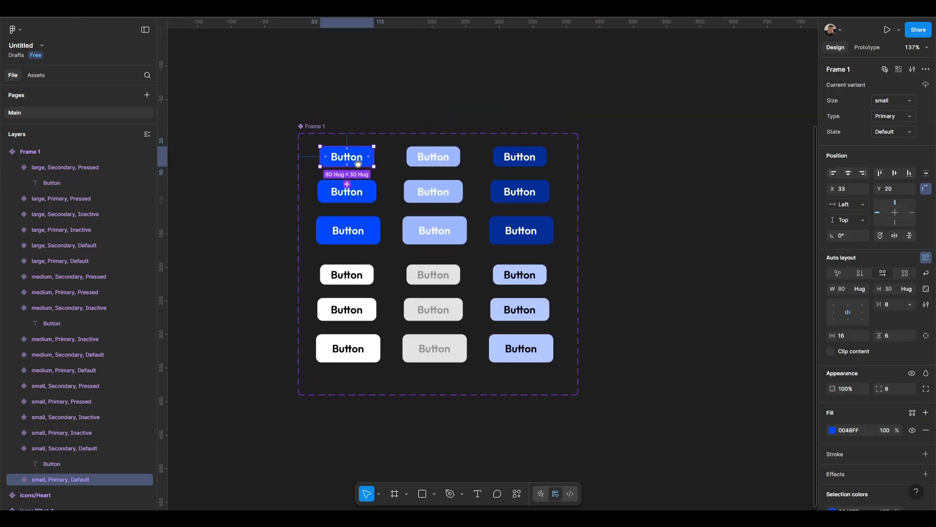
left_click_drag(357, 162, 673, 141)
scroll(673, 141, "right", 5)
scroll(471, 162, "up", 3)
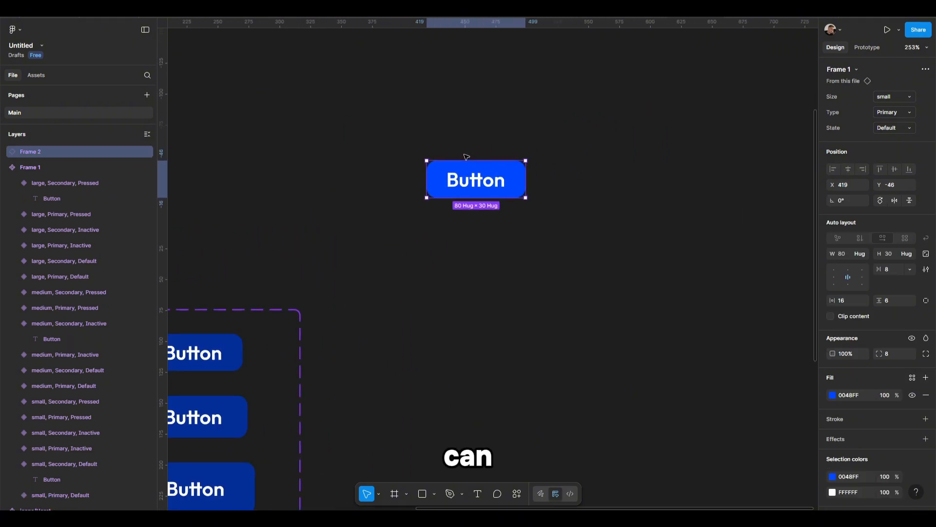
Test the instance's variant properties by setting Size to large, Type to Secondary and switching its State
left_click(890, 92)
left_click(873, 120)
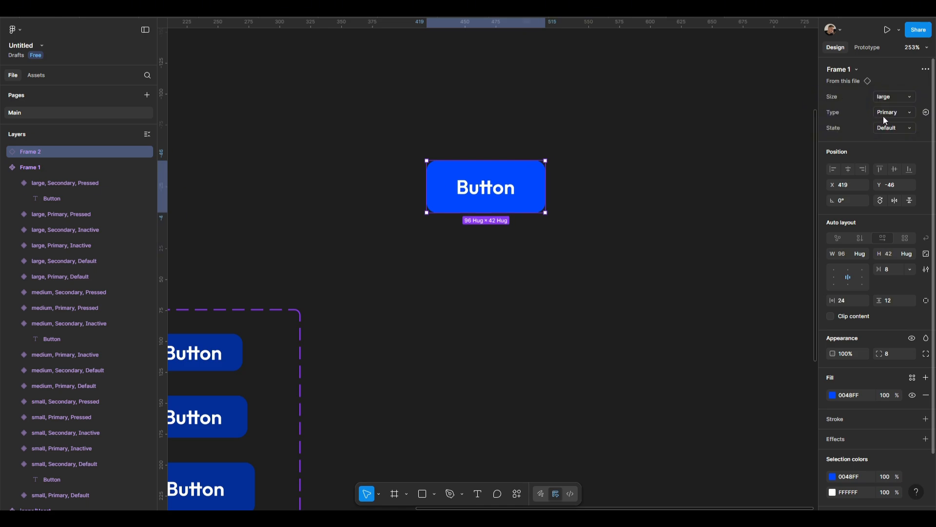
left_click(884, 116)
left_click(871, 121)
left_click(888, 127)
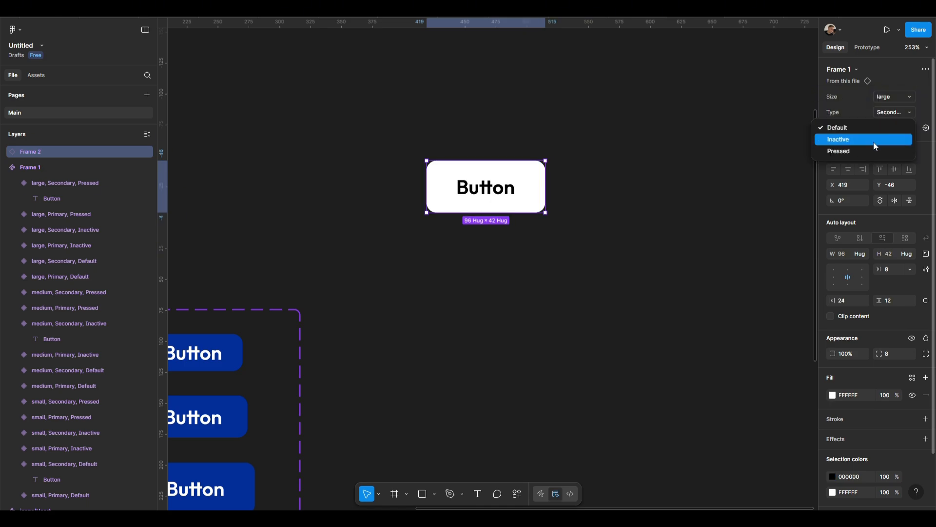
left_click(858, 149)
left_click(465, 143)
left_click_drag(497, 135, 640, 122)
left_click(615, 156)
Duplicate all 18 button variants below the existing rows inside the component set
scroll(610, 158, "down", 5)
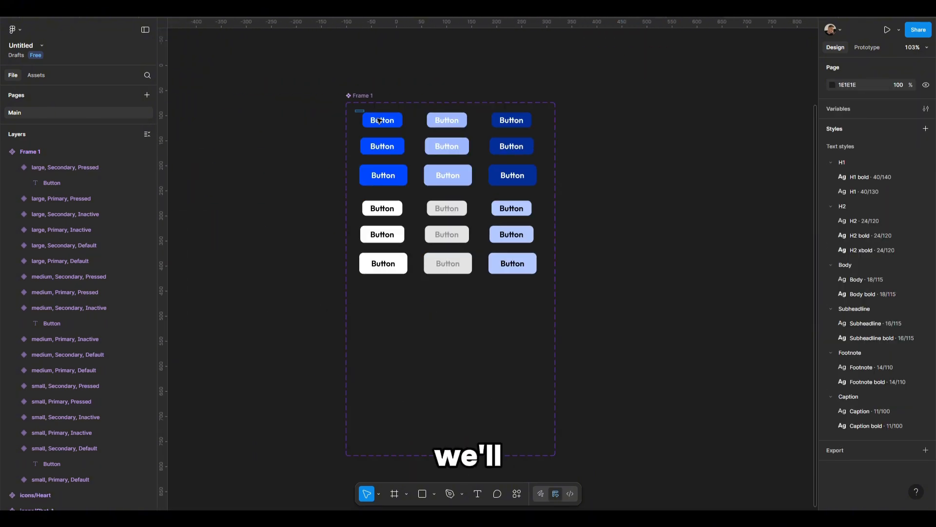
left_click_drag(350, 107, 542, 292)
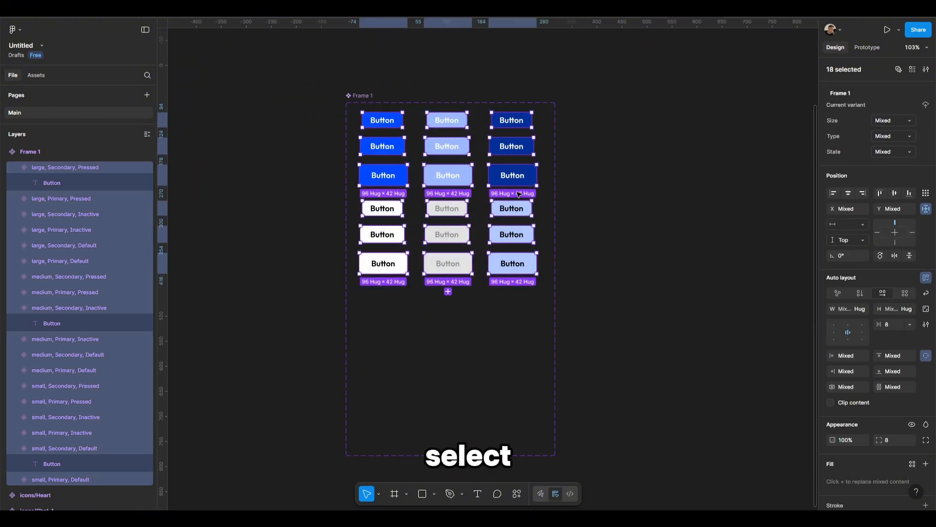
left_click_drag(514, 169, 514, 340)
Add a variant property named Icons with the value true to the component set
left_click(364, 96)
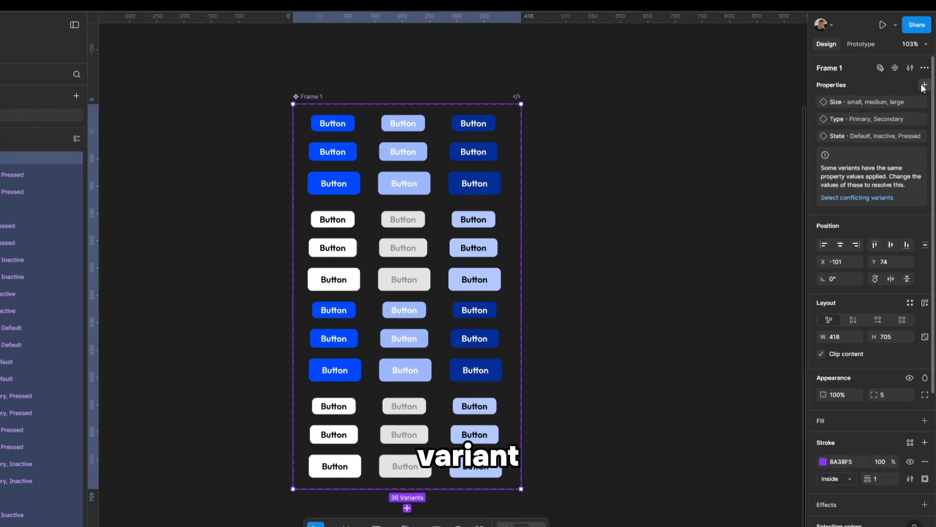
left_click(924, 86)
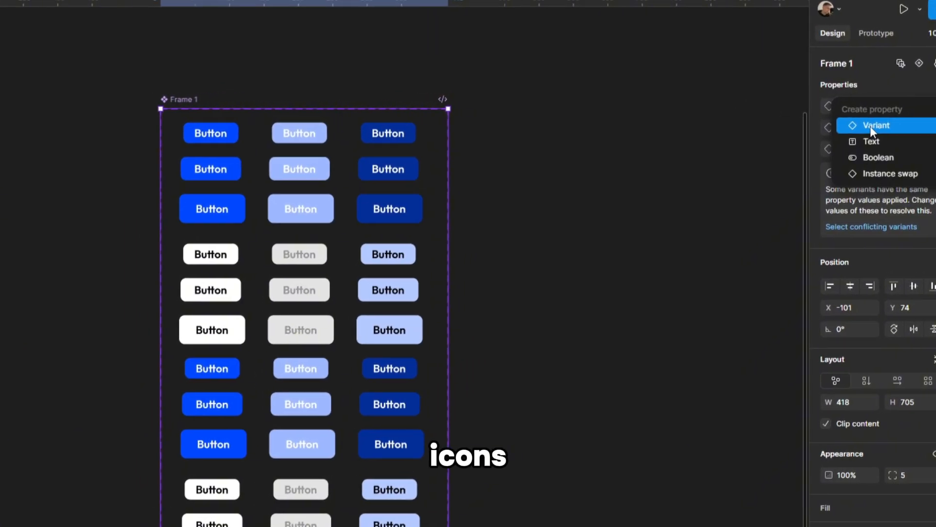
left_click(872, 127)
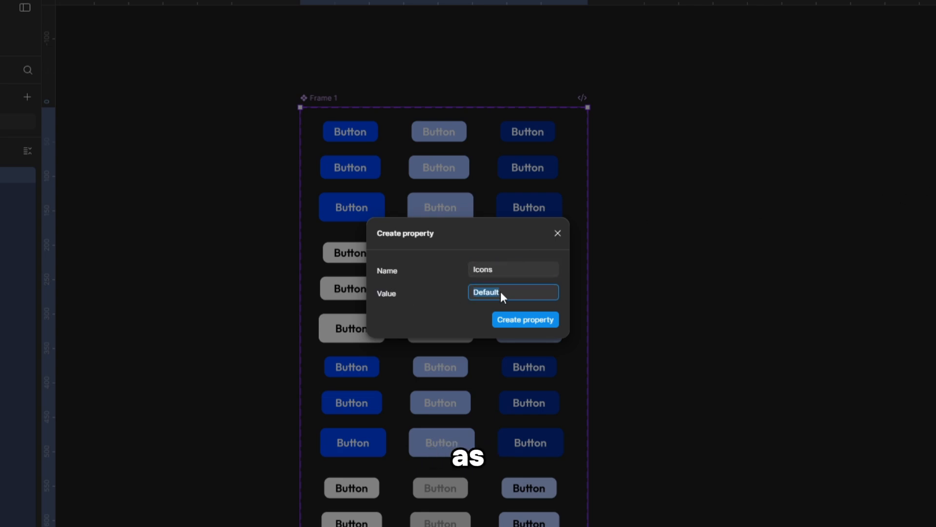
type("true")
key("Return")
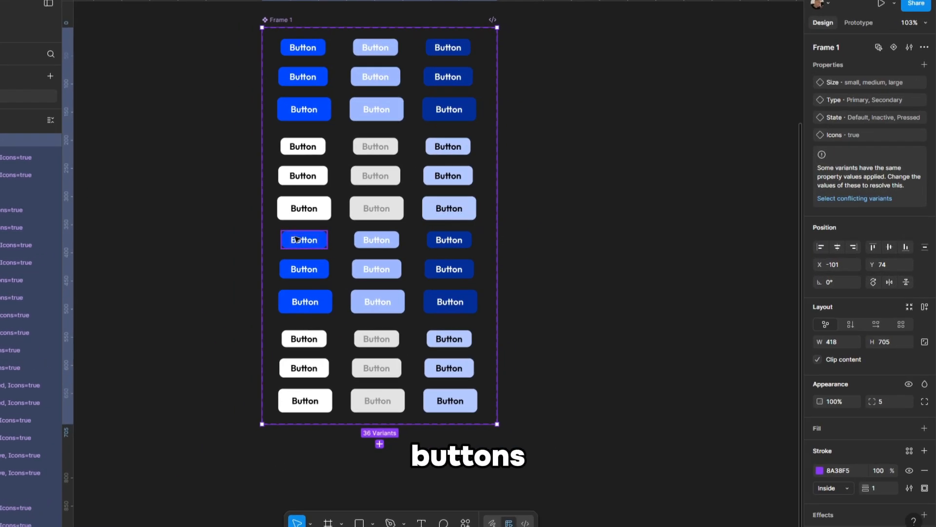
Set the Icons property of the upper 18 variants to false
left_click_drag(272, 230, 465, 405)
left_click_drag(325, 452, 326, 454)
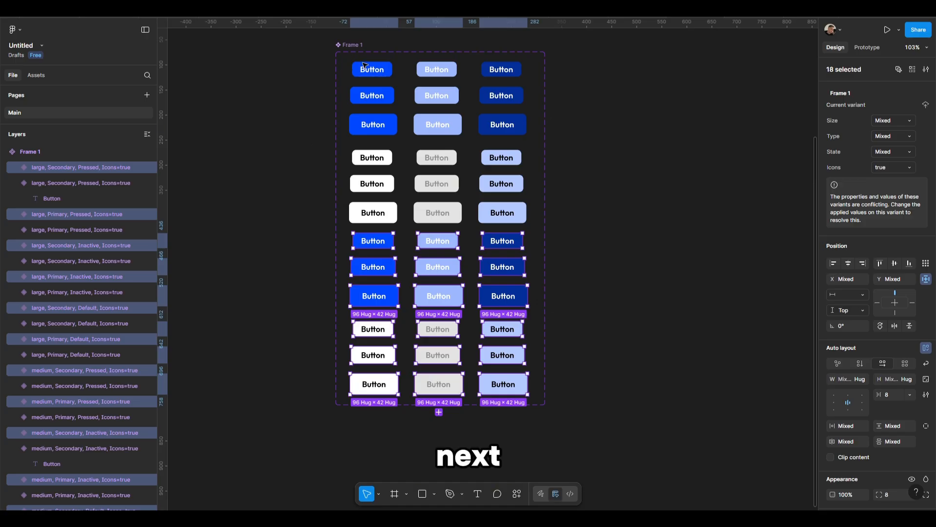
left_click_drag(348, 57, 530, 225)
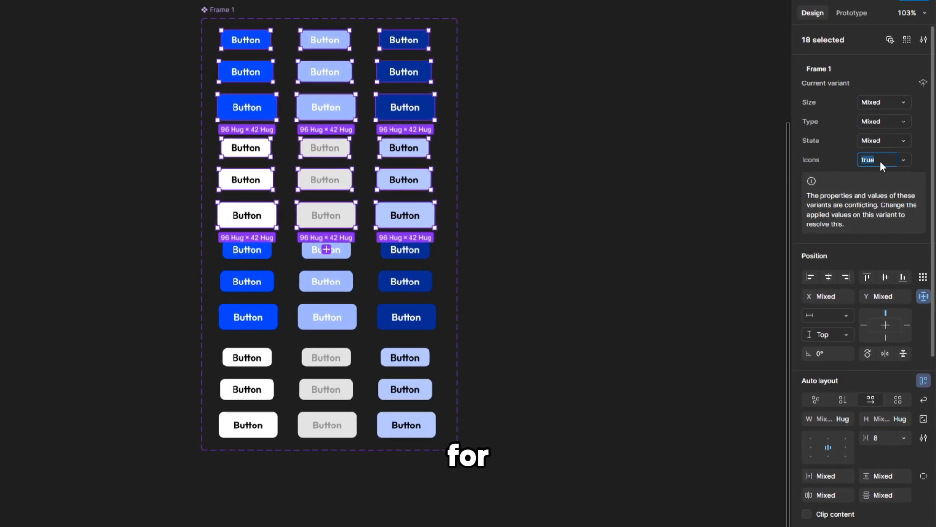
left_click(886, 164)
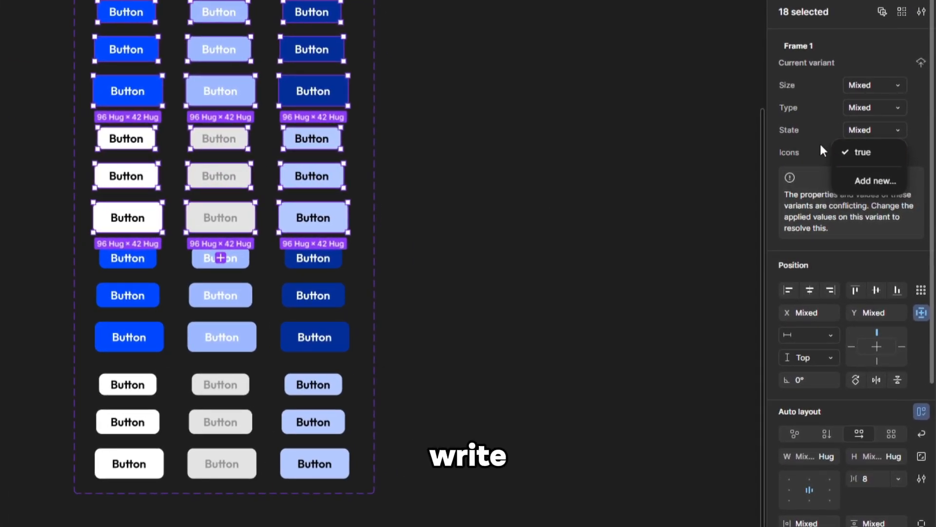
left_click(868, 151)
type("fa")
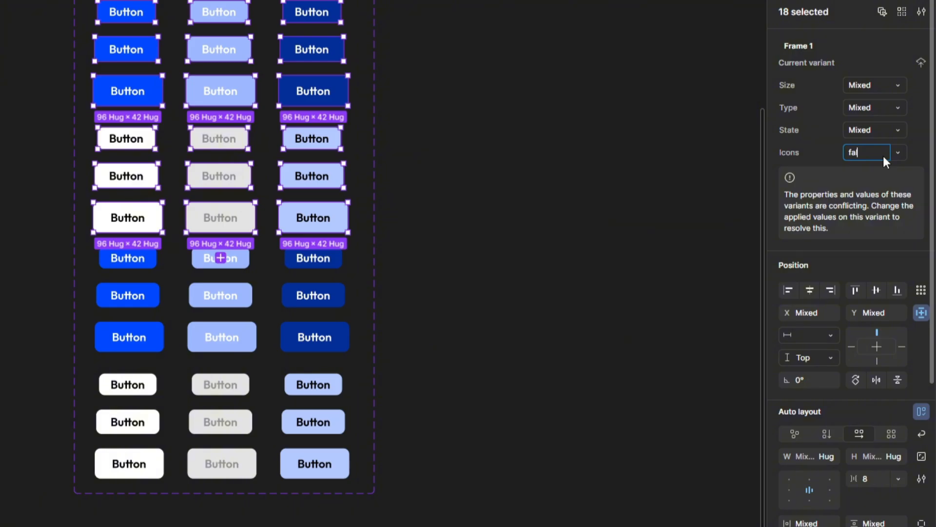
type("lse")
key("Return")
key("Escape")
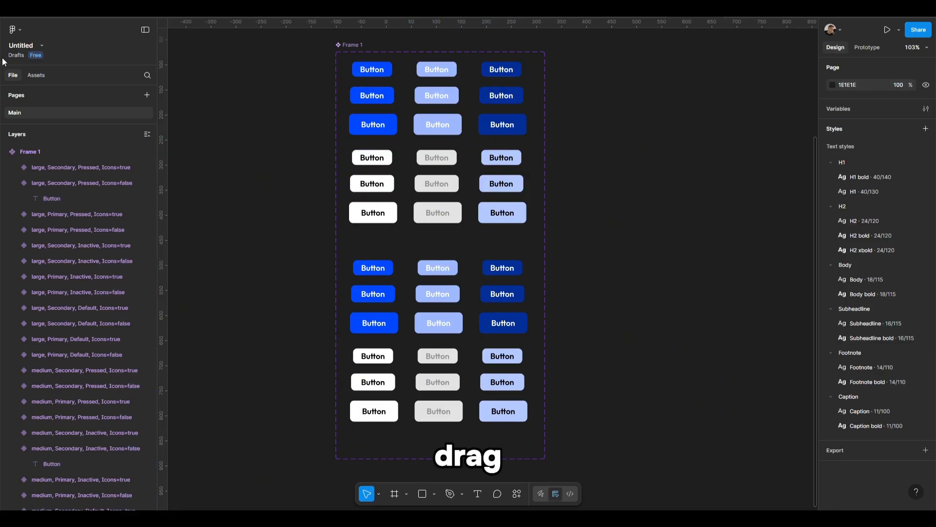
Place an instance of the Heart icon component beside the lower button rows
left_click(36, 74)
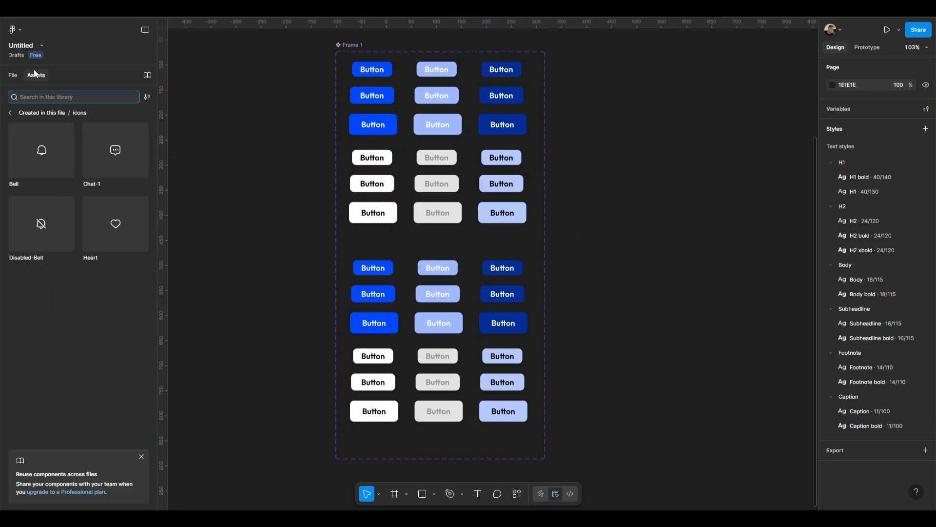
scroll(415, 322, "up", 5)
left_click_drag(116, 223, 210, 214)
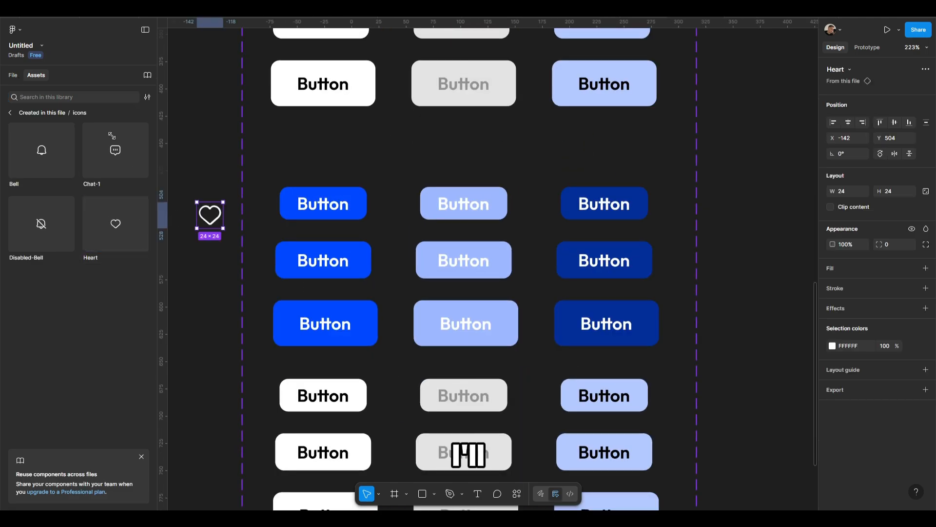
Resize the heart icon to 16 × 16 and insert it before the label of the lower small Primary Default button
left_click(13, 75)
scroll(322, 215, "up", 5)
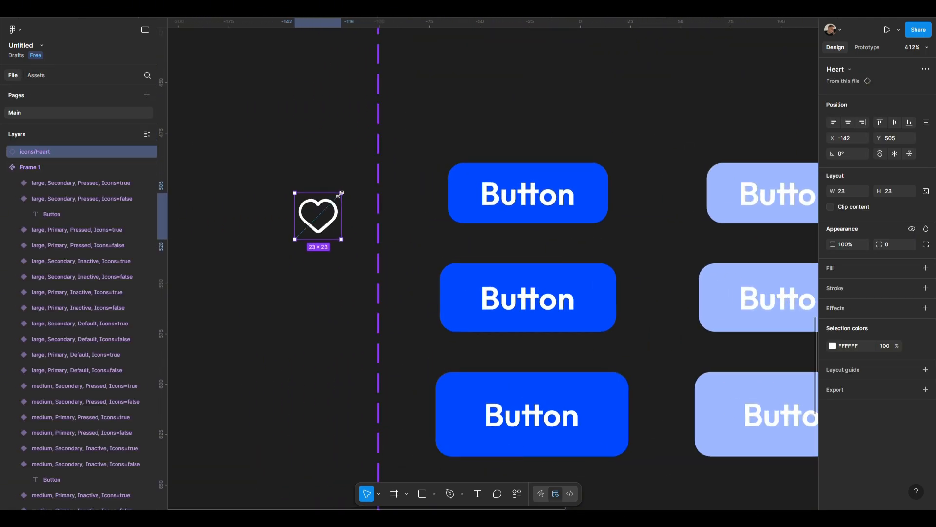
left_click_drag(343, 190, 483, 191)
scroll(458, 136, "down", 3)
Duplicate the heart icon and move the copy to the other side of the button's label
key("ctrl+d")
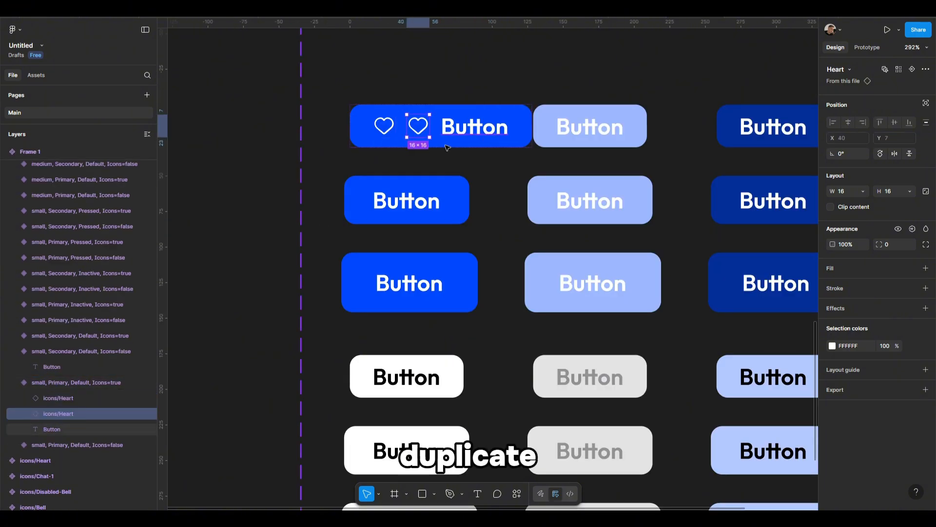
left_click_drag(425, 127, 488, 128)
Rename the layer of the heart before the label as left icon
scroll(393, 132, "down", 3)
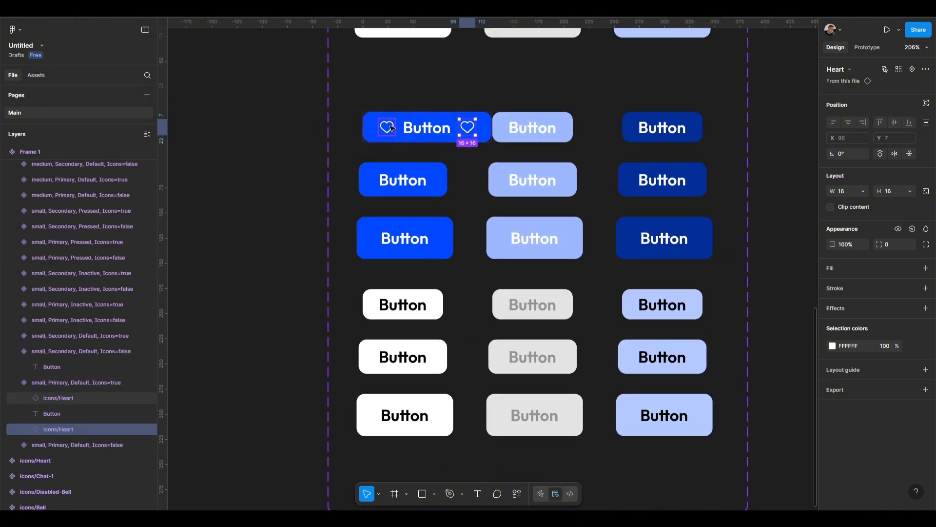
left_click(387, 127, "shift")
left_click(387, 127)
scroll(387, 129, "up", 3)
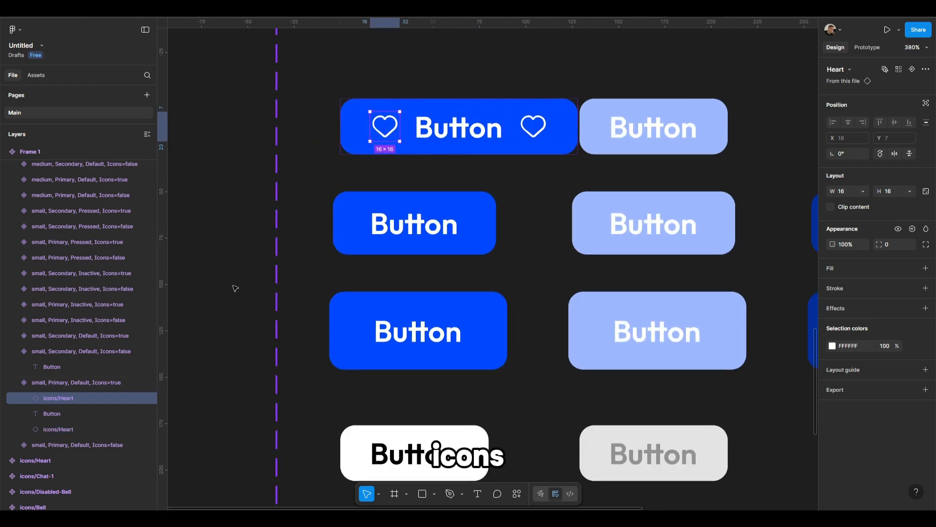
double_click(77, 397)
type("lef")
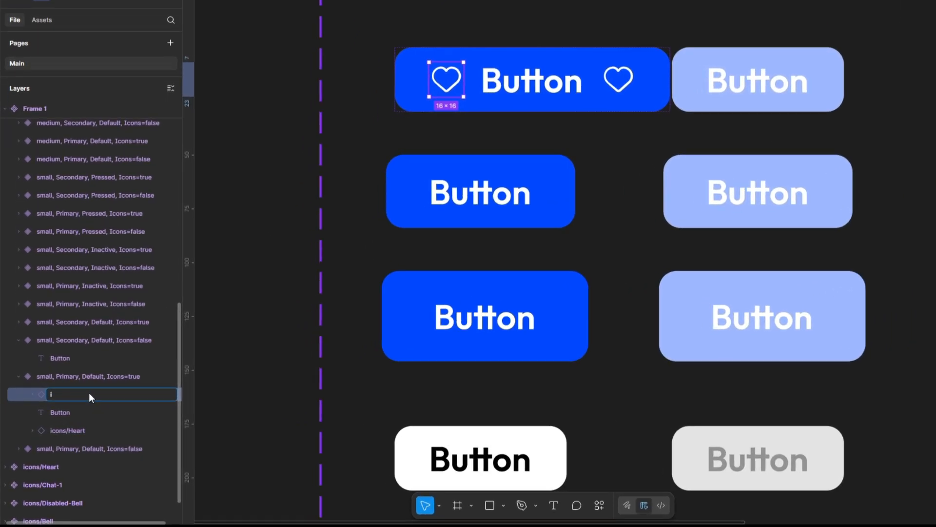
type("t icon")
key("Return")
Rename the layer of the heart after the label as right icon
left_click(95, 430)
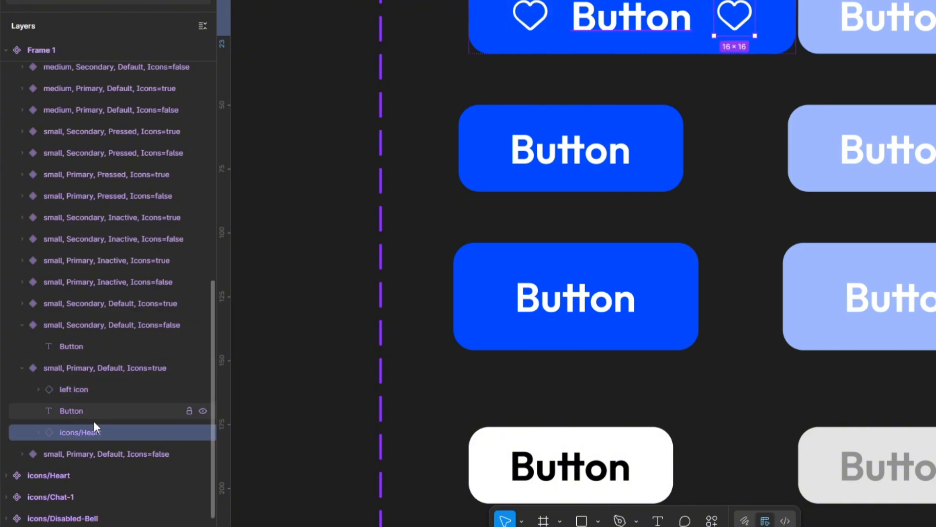
double_click(97, 431)
type("right icon")
key("Return")
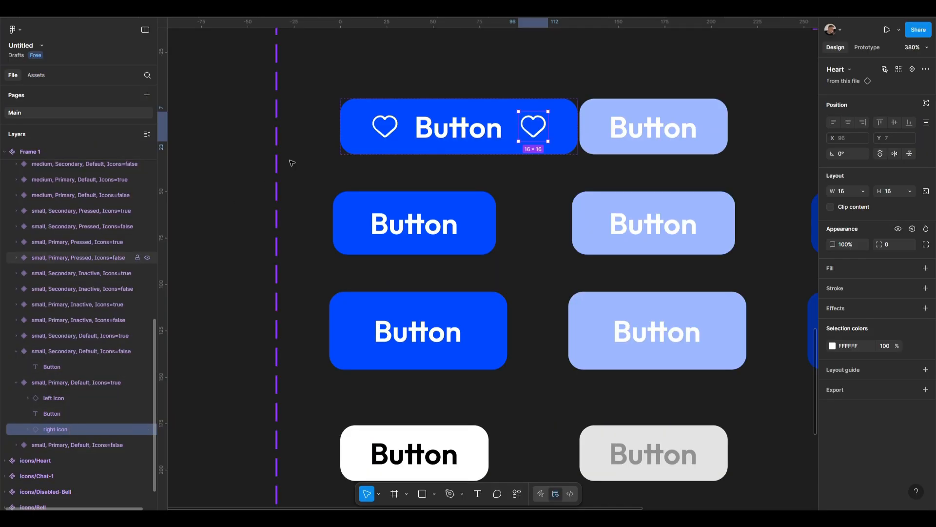
Copy the left and right icons into all the other variants whose Icons property is true
scroll(400, 65, "down", 1)
left_click(377, 104, "shift")
key("ctrl+c")
left_click(398, 195)
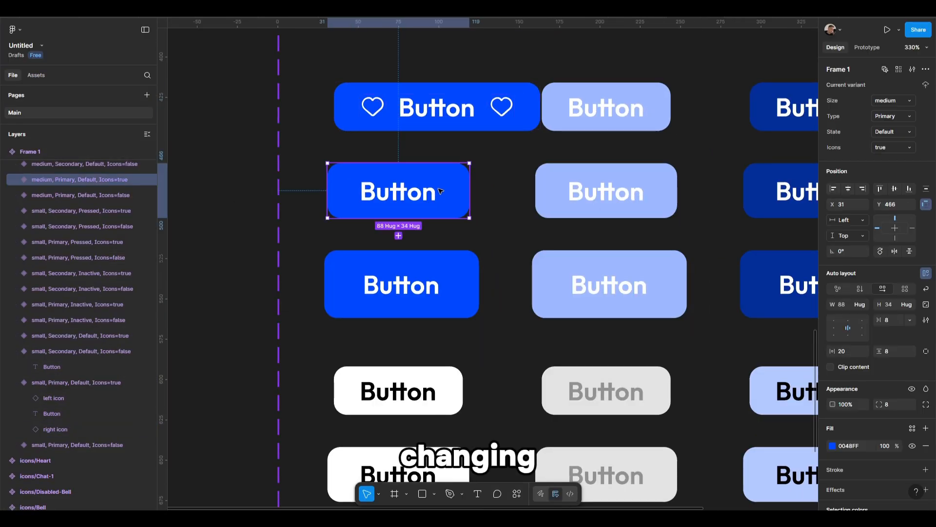
key("ctrl+v")
scroll(361, 161, "down", 3)
left_click(385, 219)
left_click(390, 285, "shift")
left_click(408, 342, "shift")
key("ctrl+v")
Move the left icon before the label in the large Primary Default button and the three Secondary Default buttons
scroll(507, 193, "down", 2)
left_click(424, 210, "ctrl")
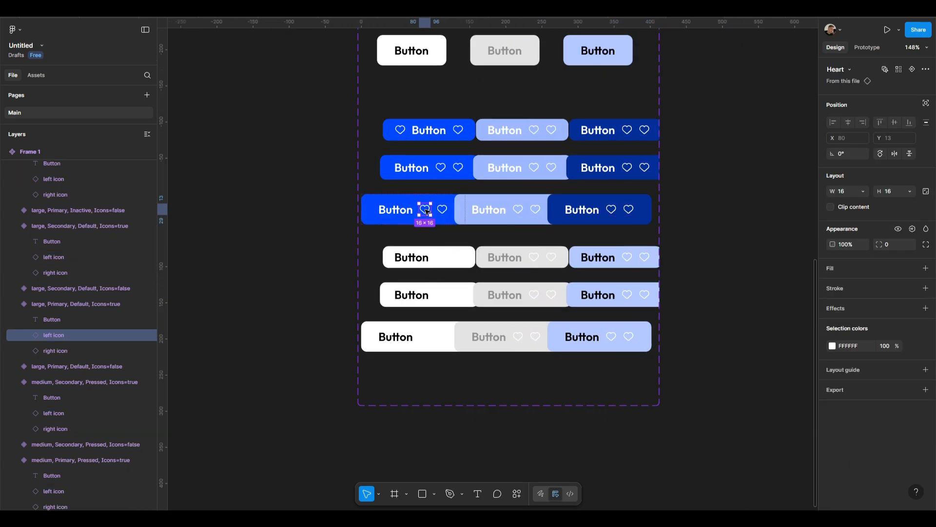
left_click_drag(424, 209, 385, 209)
left_click_drag(441, 257, 402, 257)
left_click_drag(440, 294, 401, 294)
left_click_drag(425, 338, 385, 337)
Change the colour of the heart icons in the three Secondary Default buttons to black (000000)
left_click(443, 336, "shift")
left_click(457, 295, "shift")
left_click(458, 257, "shift")
left_click(832, 362)
left_click_drag(741, 356, 600, 425)
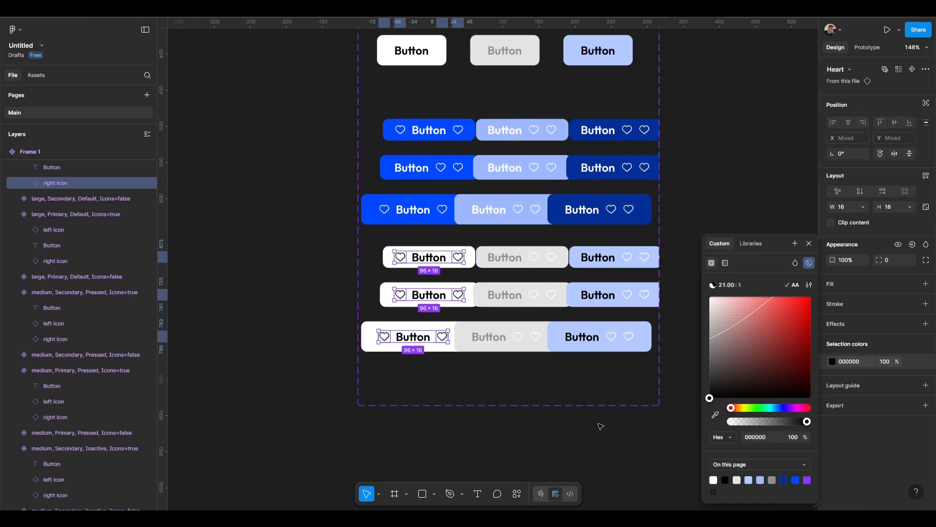
Move the left icon before the label in the three Secondary Inactive buttons
left_click_drag(534, 295, 493, 294)
left_click_drag(534, 257, 493, 257)
left_click_drag(519, 338, 478, 338)
Change the colour of the heart icons in the Secondary Inactive buttons to the label's grey, 919191
left_click(506, 337)
left_click(477, 339)
left_click(535, 337, "shift")
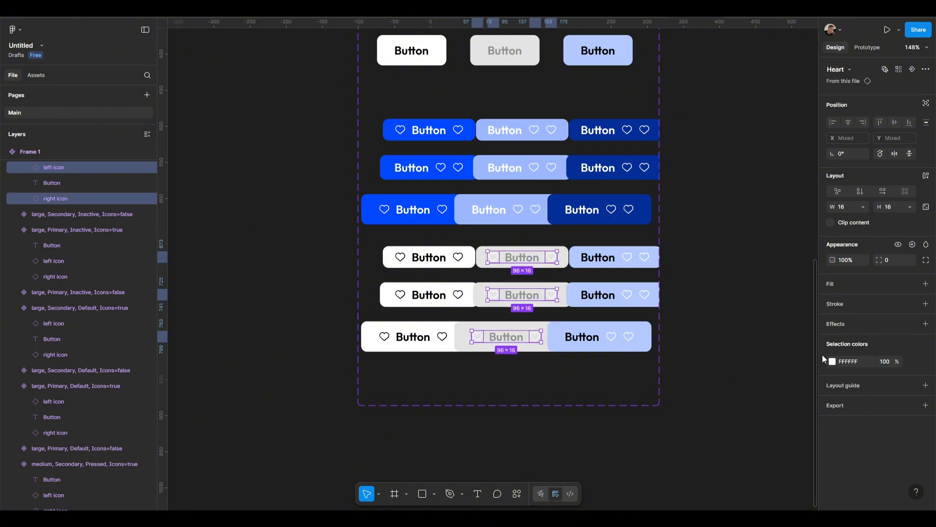
left_click(847, 362)
key("ctrl+v")
Move the left icon before the label in the three Secondary Pressed buttons
left_click_drag(627, 258, 587, 257)
left_click_drag(627, 295, 587, 295)
left_click_drag(611, 336, 571, 336)
Change the colour of the heart icons in the Secondary Pressed buttons to black
left_click(629, 337, "shift")
left_click(833, 362)
left_click_drag(742, 356, 682, 426)
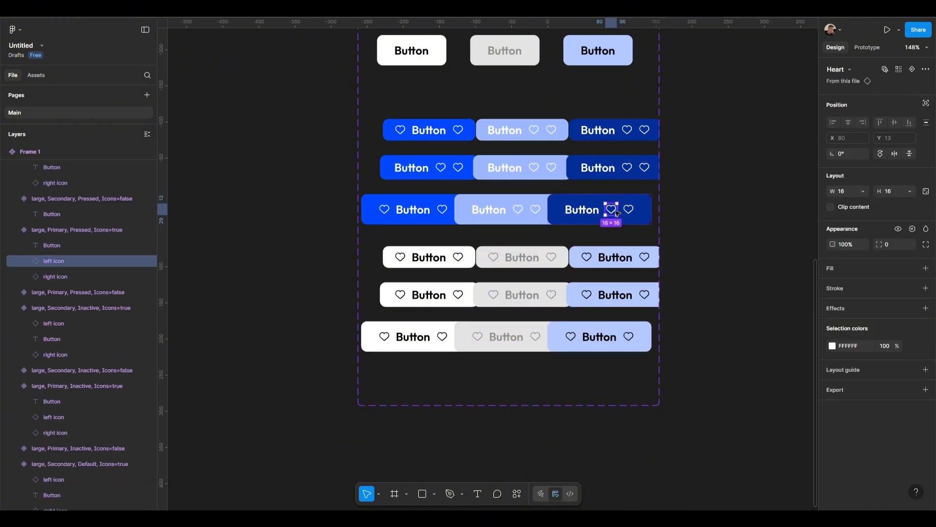
Move the left icon before the label in the Primary Pressed and Primary Inactive buttons
left_click_drag(611, 210, 571, 209)
left_click_drag(627, 167, 587, 168)
left_click_drag(627, 131, 587, 131)
left_click(533, 131)
left_click(517, 210, "shift")
left_click_drag(535, 168, 495, 170)
Widen the component set frame equally on both sides to a width of 684
scroll(495, 170, "down", 4)
left_click(382, 78)
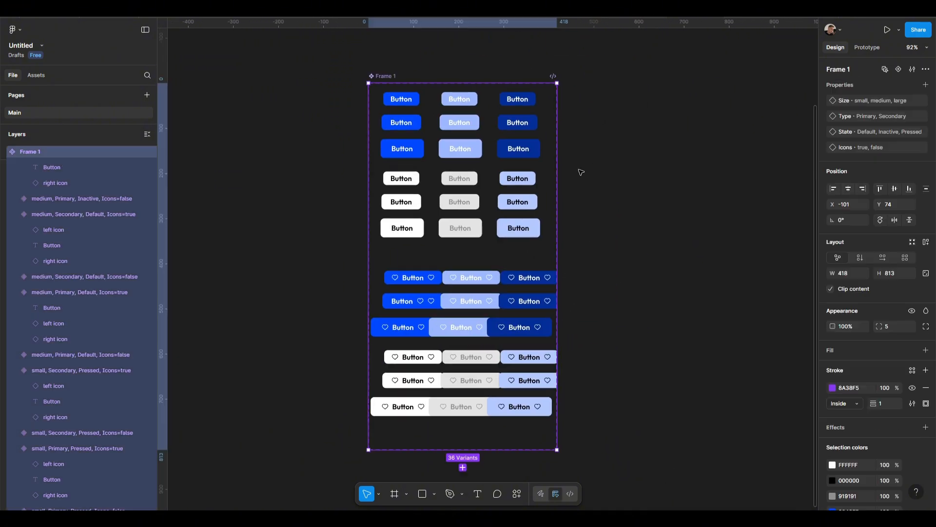
left_click_drag(558, 173, 616, 174)
Align the six Default buttons with icons on their horizontal centres and move them away from the Inactive column
left_click(417, 275)
left_click(405, 343, "shift")
left_click(398, 375, "shift")
left_click(848, 209)
left_click_drag(427, 179, 415, 178)
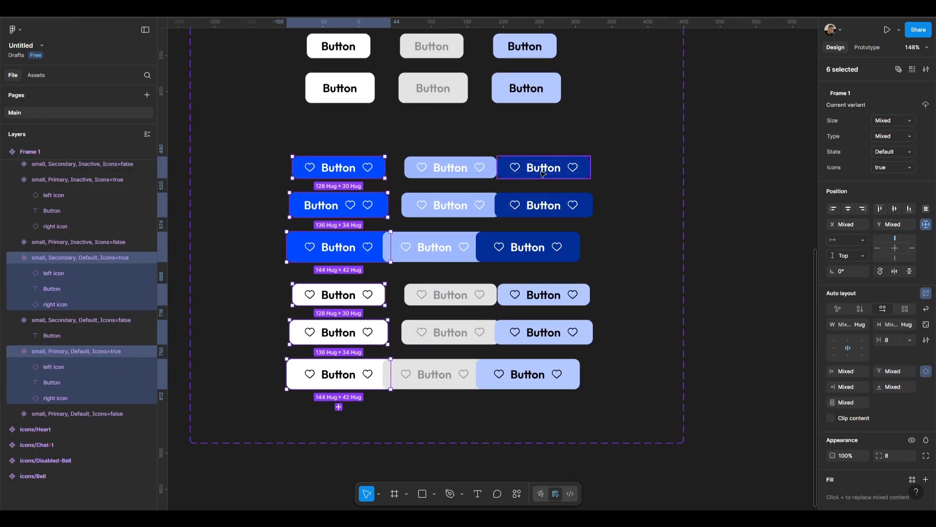
Align the six Pressed buttons with icons on their horizontal centres and move them away from the Inactive column
left_click(546, 167)
left_click(545, 205, "shift")
left_click(532, 247, "shift")
left_click(536, 374, "shift")
left_click(848, 209)
left_click_drag(541, 206, 590, 206)
Align the six Inactive buttons with icons on their horizontal centres and space them between the Default and Pressed columns
left_click(459, 248, "shift")
left_click(470, 293, "shift")
left_click(848, 208)
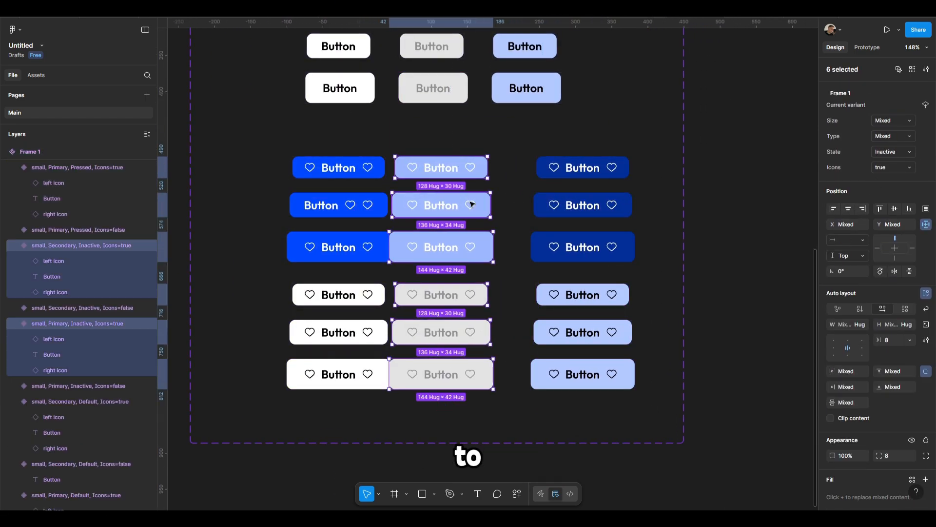
left_click_drag(472, 203, 489, 203)
Align the six Inactive buttons without icons on their horizontal centres and shift them over the Inactive icon column
scroll(429, 341, "down", 4)
left_click(433, 258)
left_click(848, 208)
scroll(425, 258, "up", 3)
left_click_drag(425, 259, 444, 258)
Align the six Pressed buttons without icons on their horizontal centres and shift them over the Pressed icon column
left_click(518, 256)
left_click(514, 119, "shift")
left_click(848, 209)
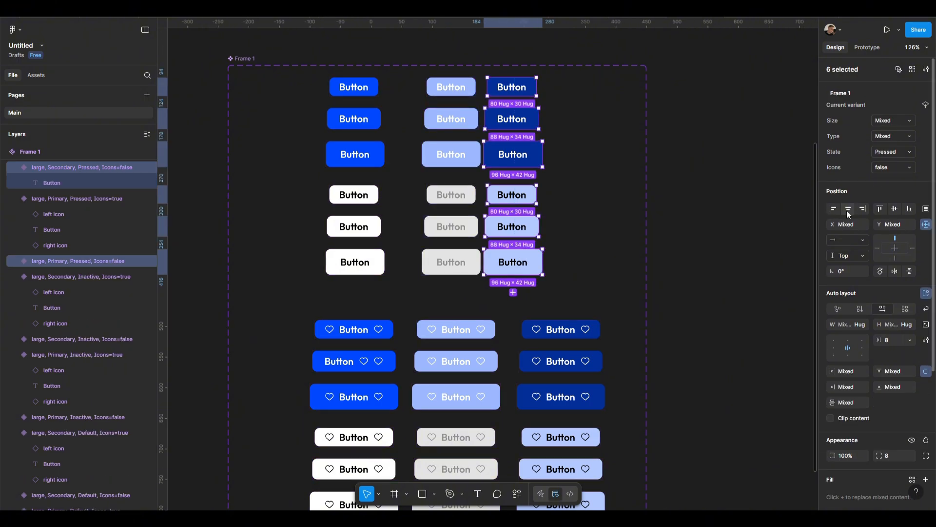
left_click_drag(523, 195, 566, 196)
Align the six Default buttons without icons on their horizontal centres
left_click(415, 258)
left_click(414, 152, "shift")
left_click(416, 87, "shift")
left_click(848, 208)
left_click(730, 199)
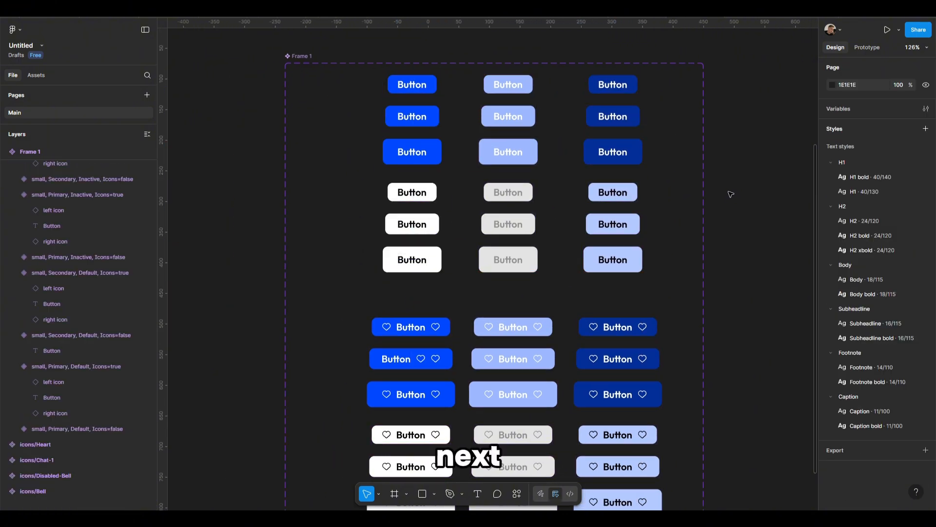
scroll(714, 146, "down", 2)
scroll(686, 154, "down", 3)
left_click_drag(685, 155, 615, 162)
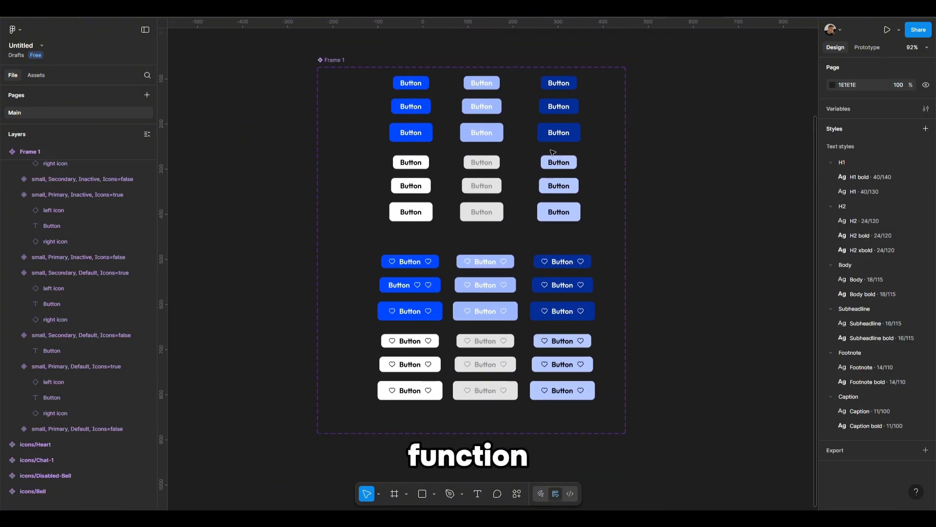
scroll(461, 119, "up", 3)
left_click(409, 74, "ctrl")
left_click(411, 106, "ctrl+shift")
left_click(410, 143, "ctrl+shift")
left_click(411, 183, "ctrl+shift")
left_click(411, 216, "ctrl+shift")
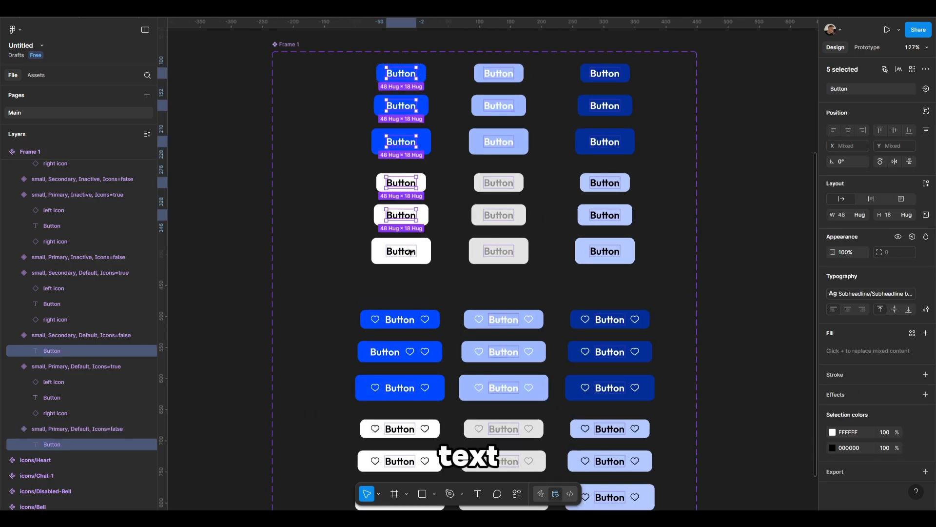
Move the left icon before the label in the medium Primary Default button
key("ctrl+z")
left_click(344, 346)
Create a text property named Button Text with the value Button for the labels of all button variants
left_click(404, 74, "ctrl")
left_click(403, 106, "ctrl+shift")
left_click(402, 142, "ctrl+shift")
left_click(401, 184, "ctrl+shift")
left_click(401, 216, "ctrl+shift")
left_click(400, 252, "ctrl+shift")
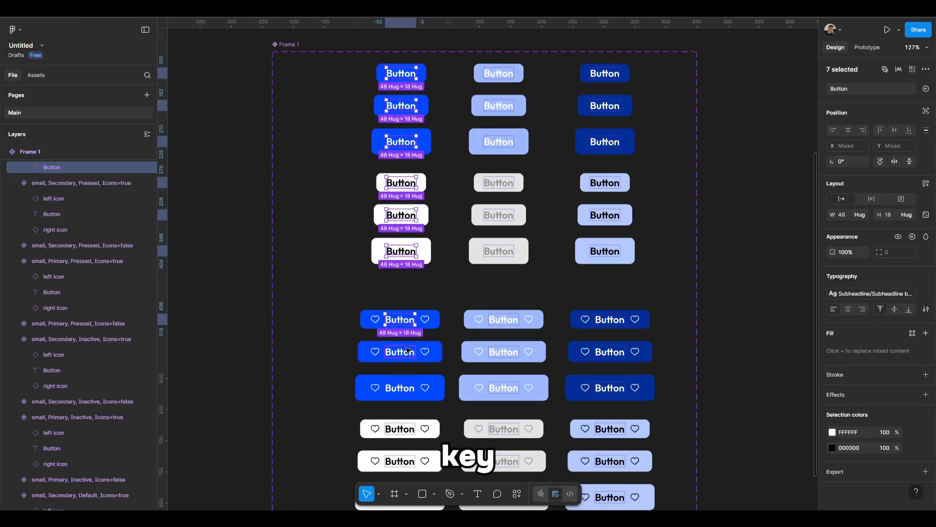
left_click(502, 445, "ctrl+shift")
left_click(503, 408, "ctrl+shift")
left_click(504, 376, "ctrl+shift")
left_click(504, 335, "ctrl+shift")
left_click(504, 299, "ctrl+shift")
left_click(505, 267, "ctrl+shift")
left_click(500, 199, "ctrl+shift")
left_click(499, 163, "ctrl+shift")
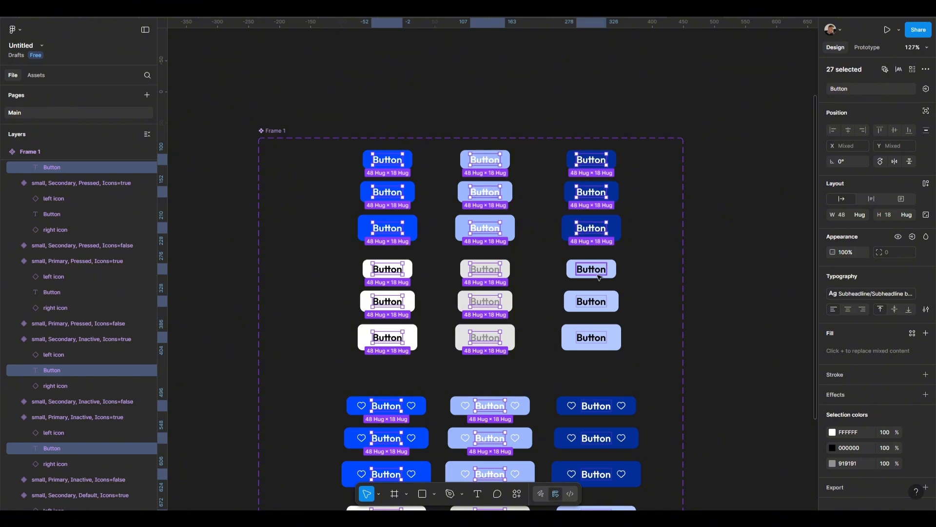
left_click(571, 271, "ctrl+shift")
left_click(568, 308, "ctrl+shift")
left_click(566, 350, "ctrl+shift")
left_click(567, 381, "ctrl+shift")
left_click(567, 417, "ctrl+shift")
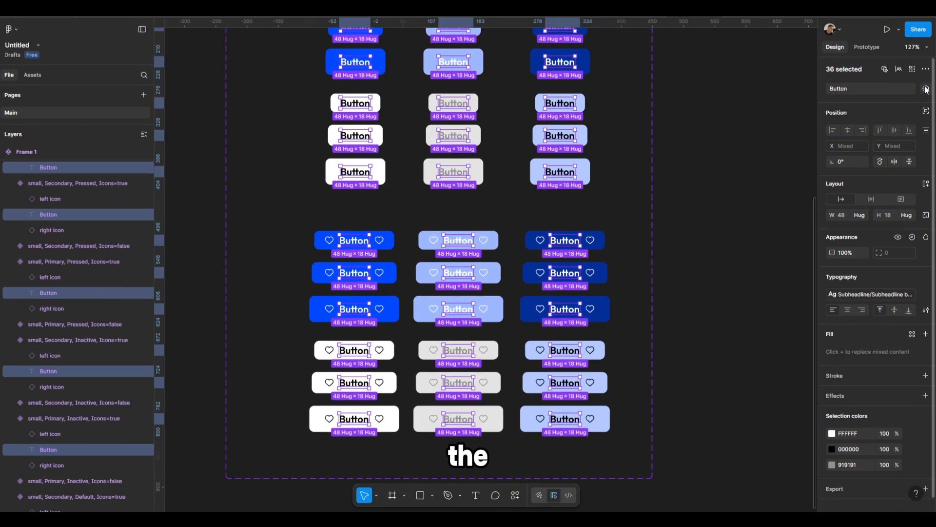
left_click(926, 88)
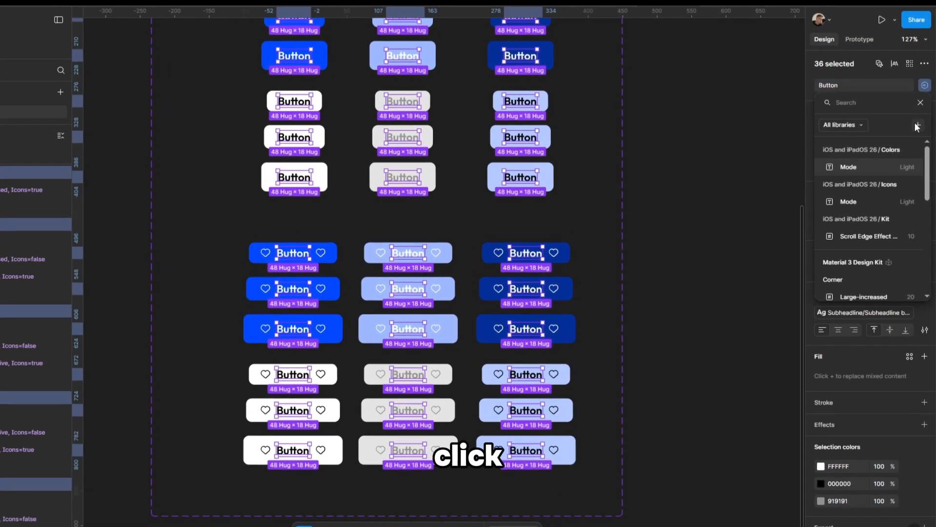
left_click(919, 124)
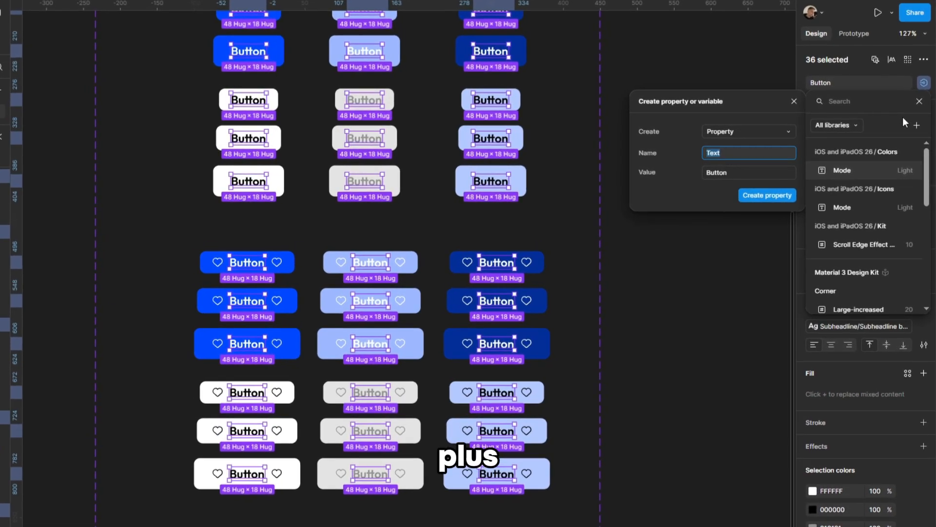
type("BUtton")
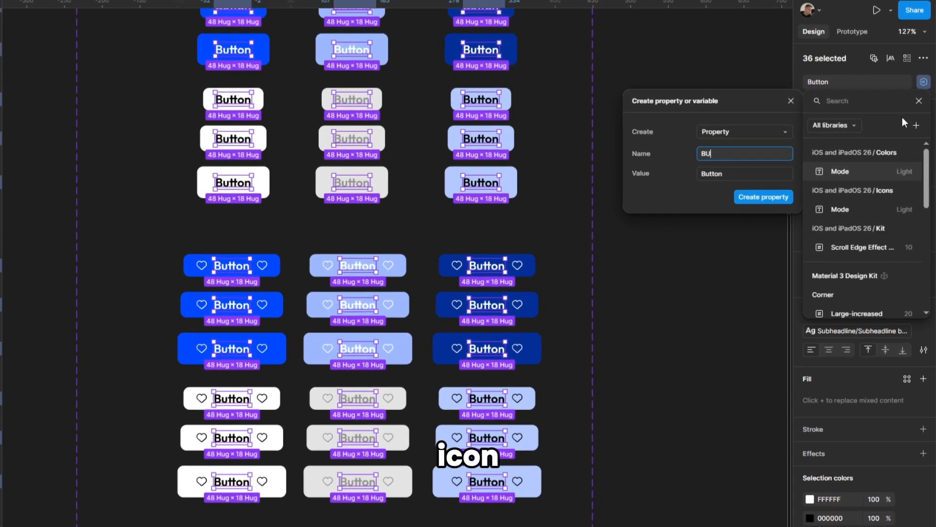
key("BackSpace")
key("BackSpace")
key("BackSpace")
key("BackSpace")
key("BackSpace")
type("utton Text")
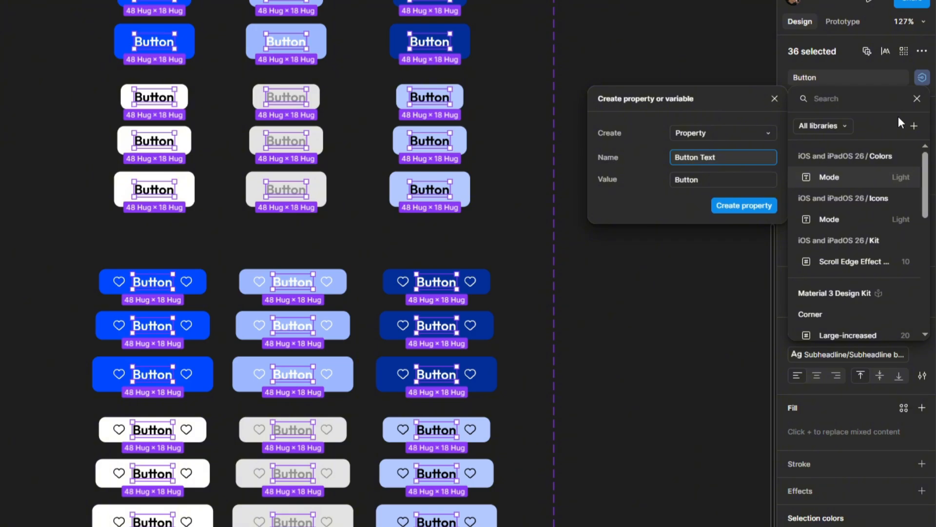
key("Return")
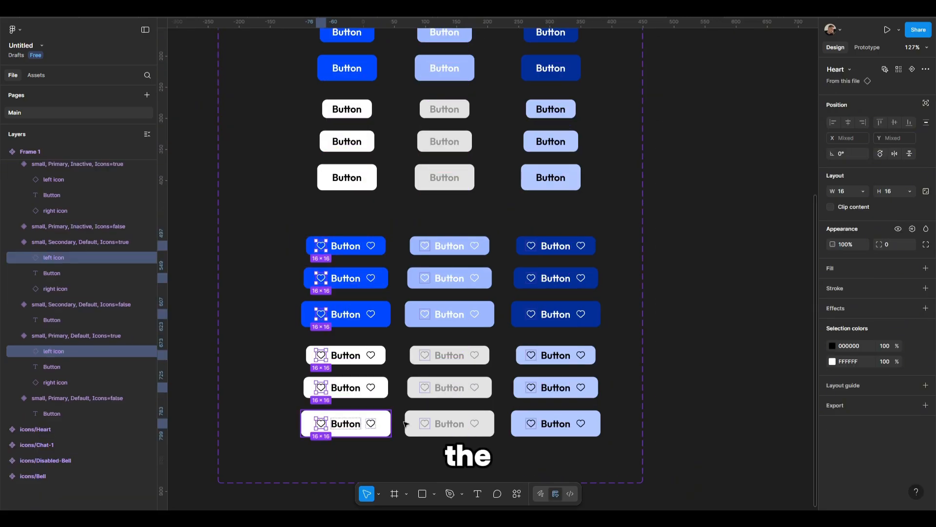
Start an instance swap property named Left Icon for the left heart icons of all buttons with icons
left_click(426, 423, "shift")
left_click(426, 387, "shift")
left_click(426, 355, "shift")
left_click(426, 314, "shift")
left_click(426, 279, "shift")
left_click(425, 247, "shift")
left_click(531, 246, "shift")
left_click(531, 278, "shift")
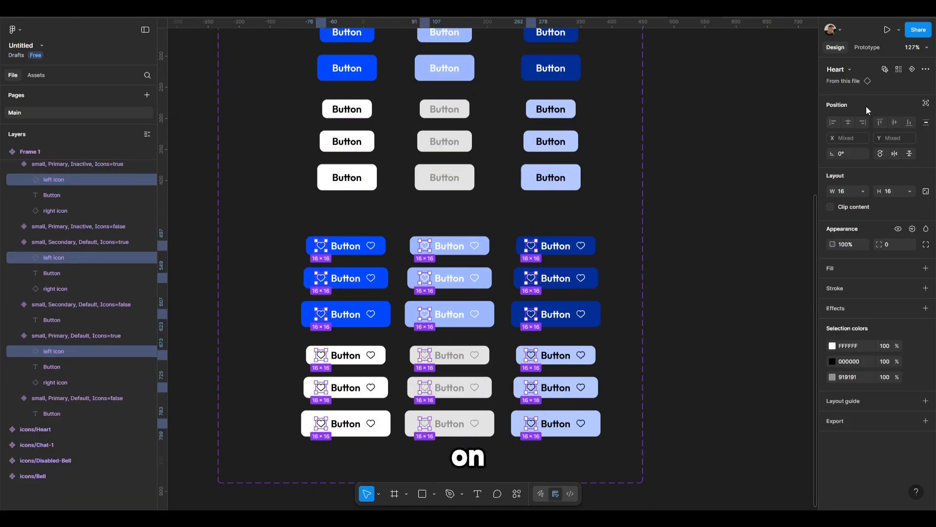
left_click(912, 69)
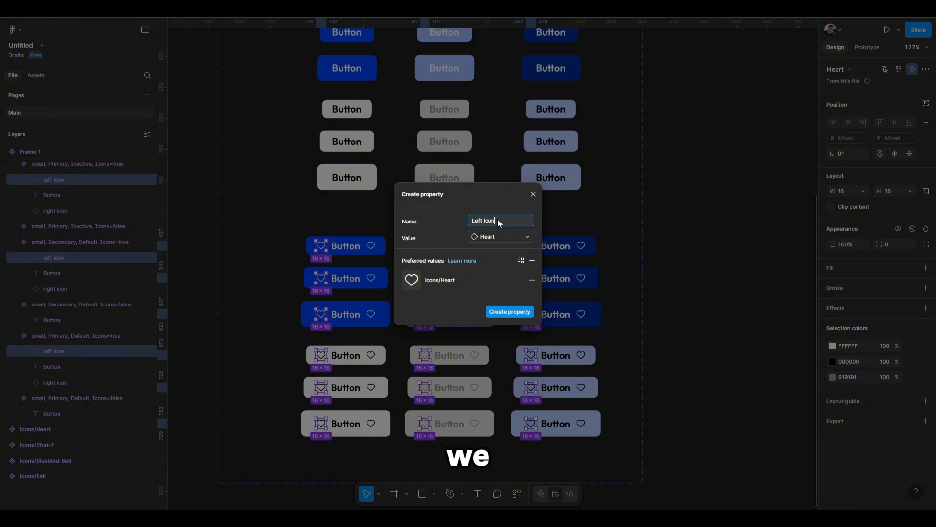
Add Bell, Chat-1 and Disabled-Bell as preferred values of the Left Icon property and create it
left_click(531, 262)
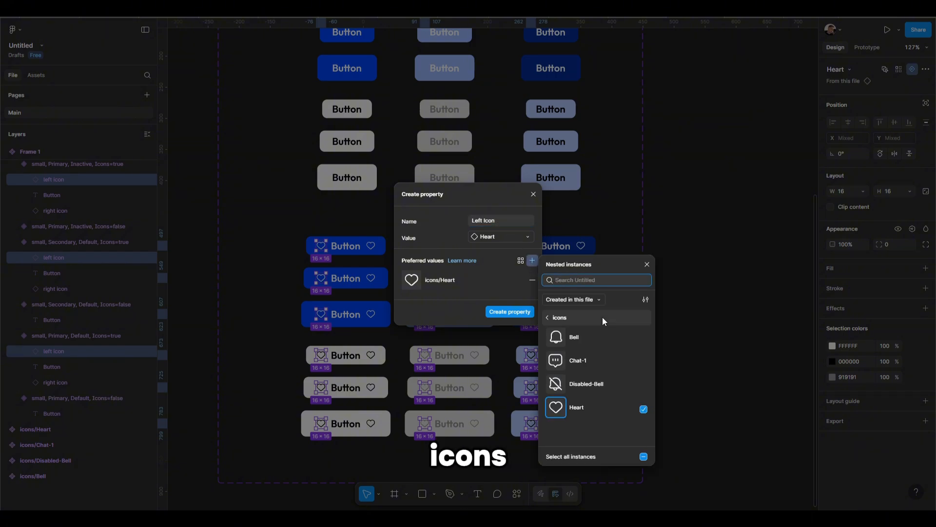
left_click(644, 338)
left_click(644, 362)
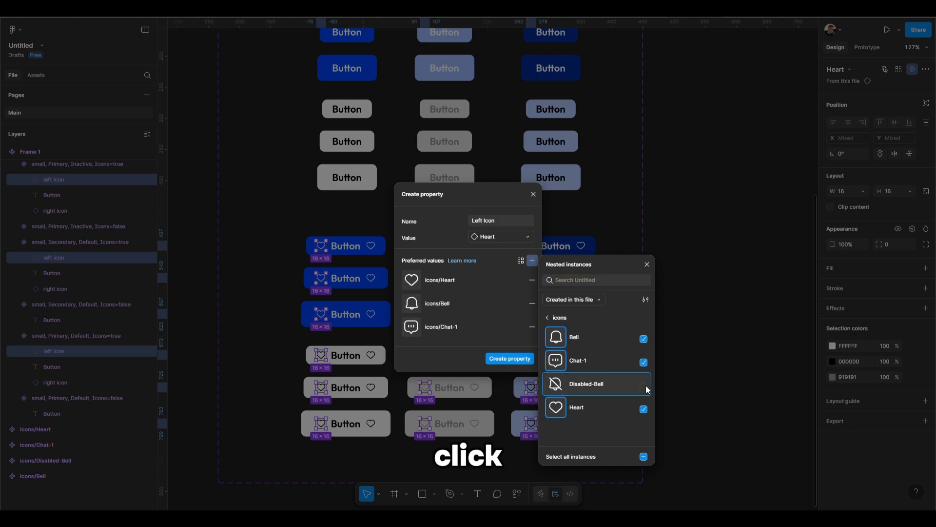
left_click(644, 385)
left_click(479, 372)
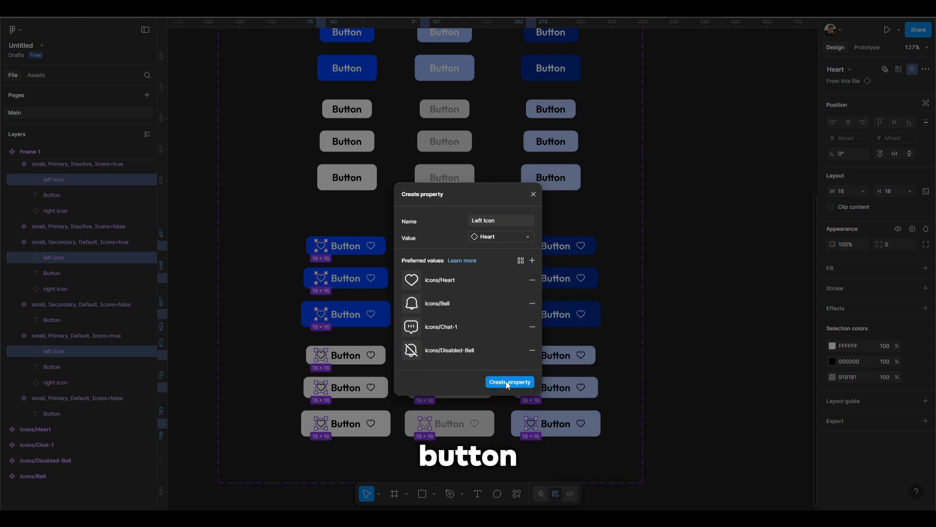
left_click(504, 383)
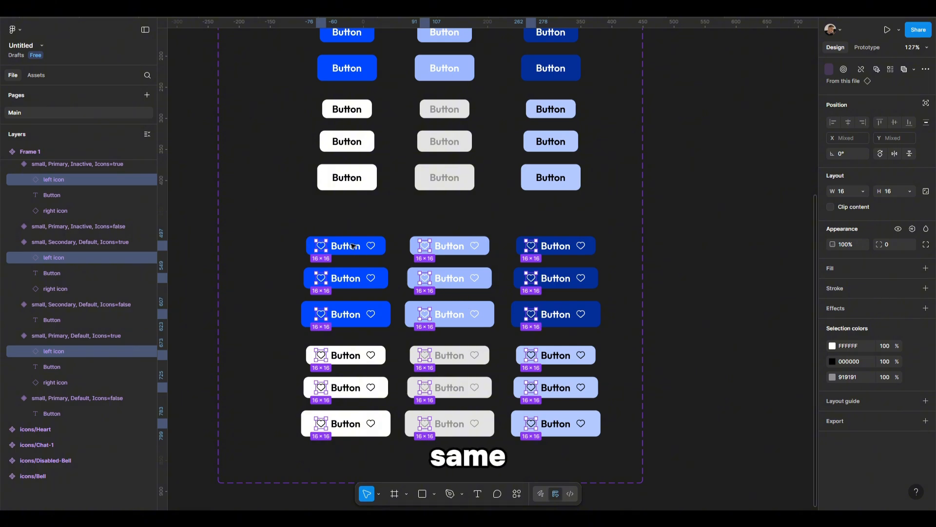
Create an instance swap property named Right Icon with the value Heart for the right icons of all buttons with icons
left_click(370, 246, "ctrl")
left_click(370, 278, "ctrl+shift")
left_click(371, 314, "ctrl+shift")
left_click(370, 355, "ctrl+shift")
left_click(370, 387, "ctrl+shift")
left_click(371, 423, "ctrl+shift")
left_click(474, 424, "ctrl+shift")
left_click(474, 387, "ctrl+shift")
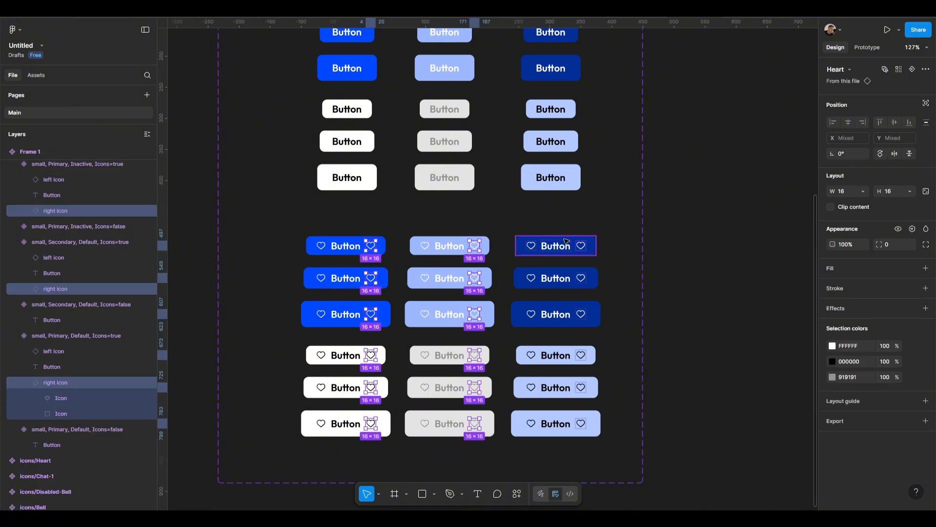
left_click(581, 246, "ctrl+shift")
left_click(580, 278, "ctrl+shift")
left_click(580, 314, "ctrl+shift")
left_click(581, 387, "ctrl+shift")
left_click(581, 424, "ctrl+shift")
left_click(911, 69)
left_click(873, 106)
type("Right Icon")
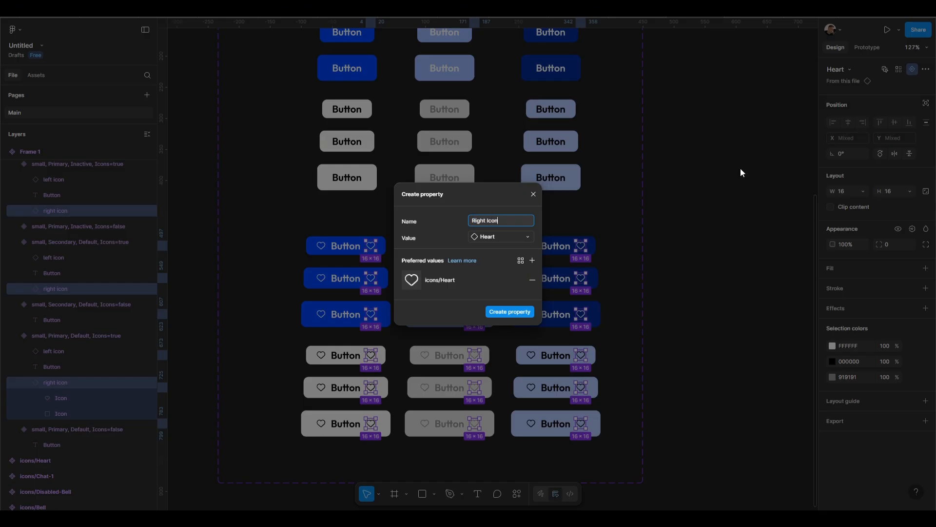
key("Return")
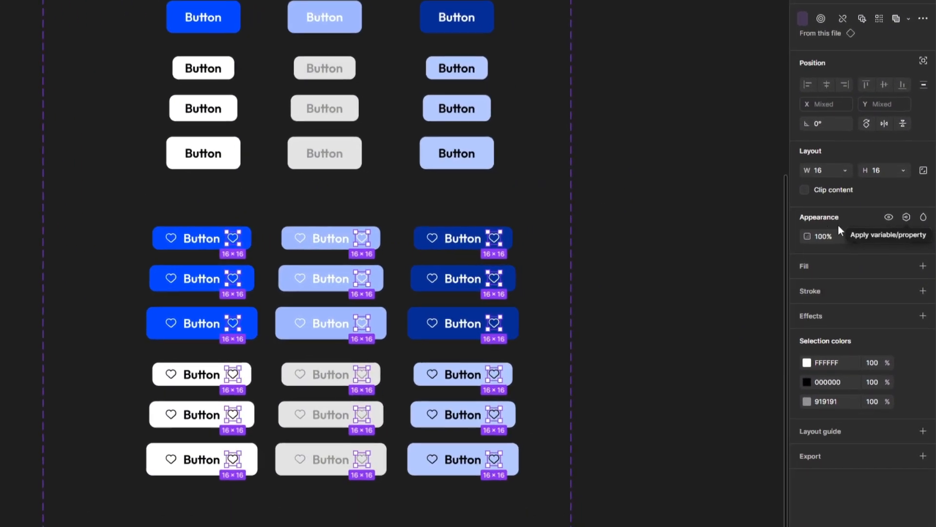
Create a visibility property named Show Right Icon with the value True for all right icons
left_click(904, 213)
left_click(891, 259)
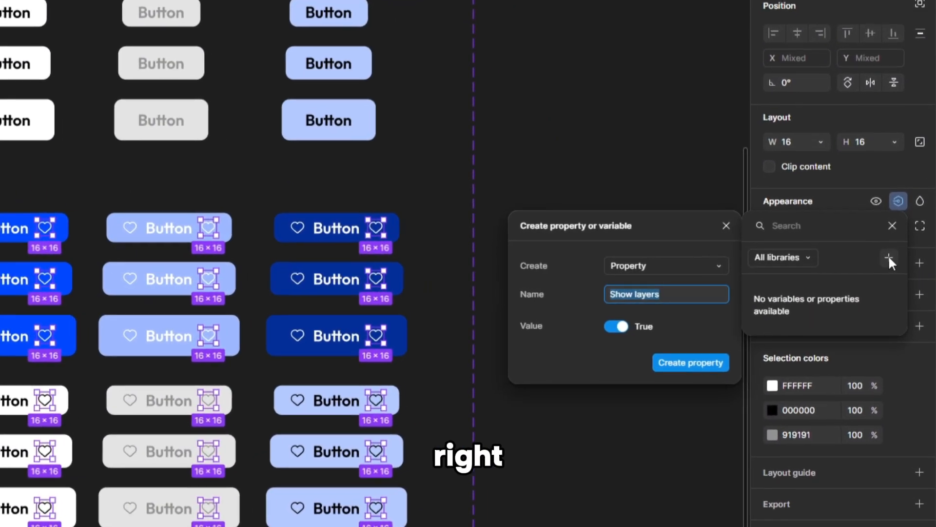
type("Show Right Icon")
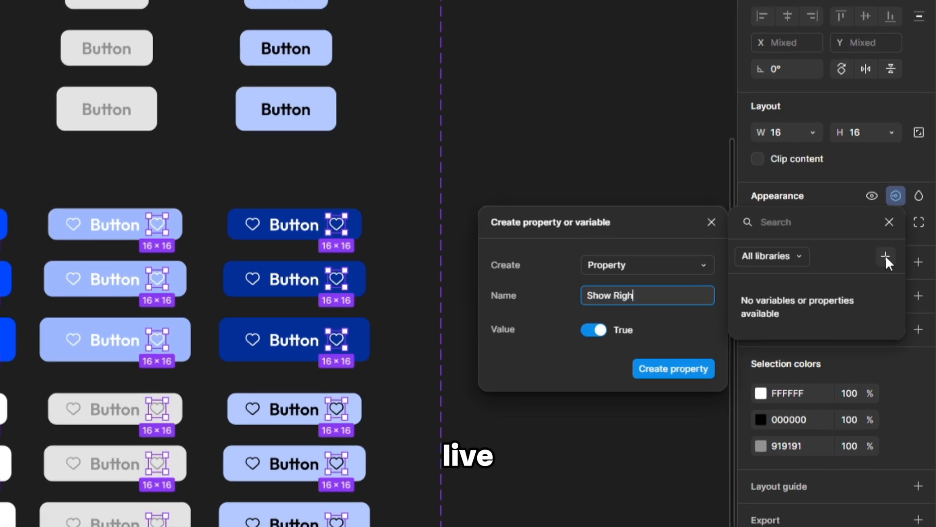
key("Return")
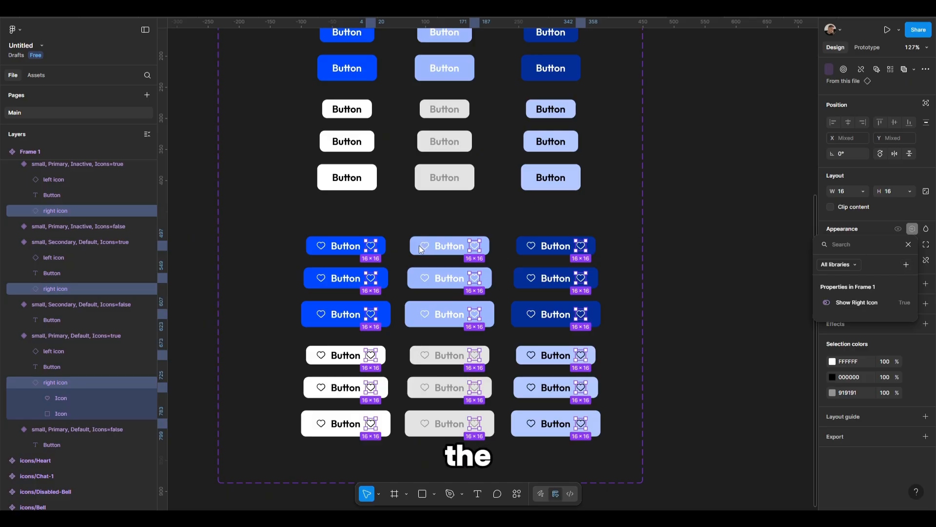
Create a visibility property named Show Left Icon for the left icons of all buttons with icons
left_click(425, 245)
left_click(425, 278, "shift")
left_click(425, 314, "shift")
left_click(425, 355, "shift")
left_click(425, 388, "shift")
left_click(425, 424, "shift")
key("super+alt+a")
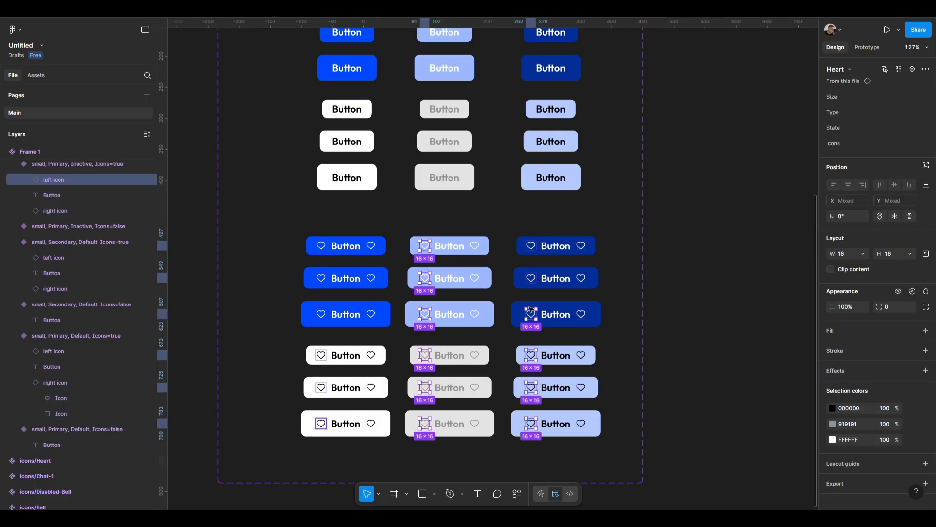
left_click(912, 229)
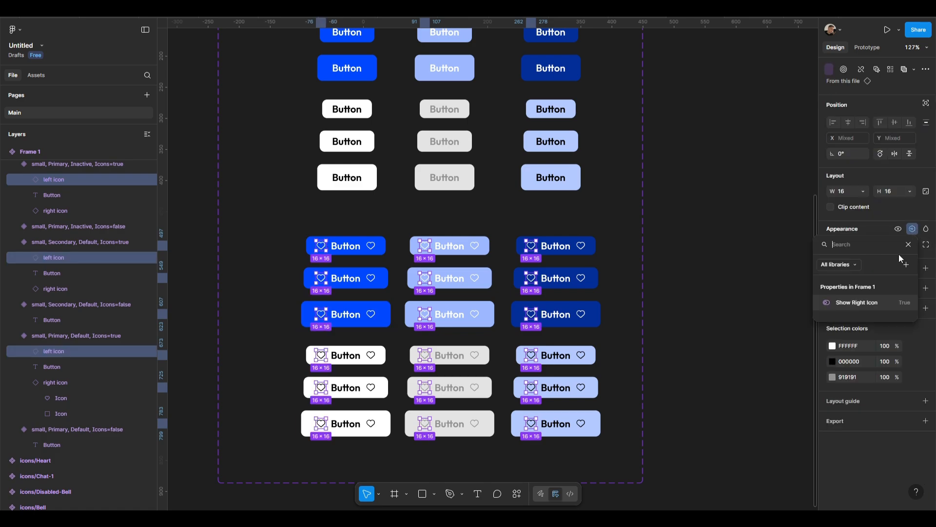
left_click(906, 266)
type("Show Left Icon")
key("Return")
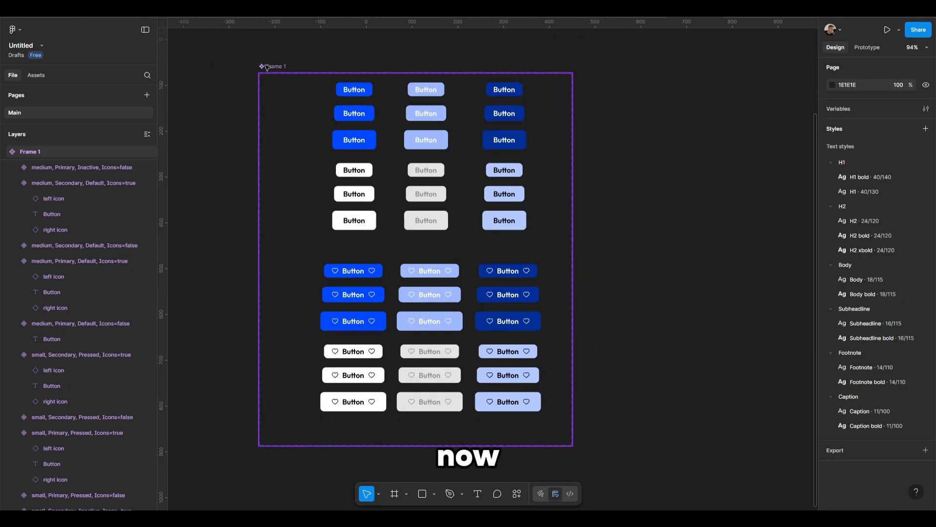
Rename the component set Frame 1 as button
double_click(267, 67)
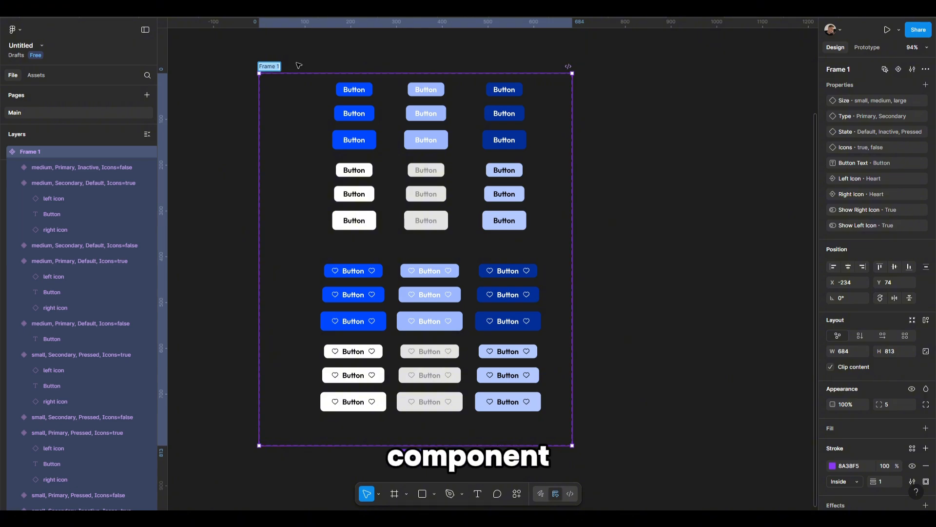
type("button")
key("Return")
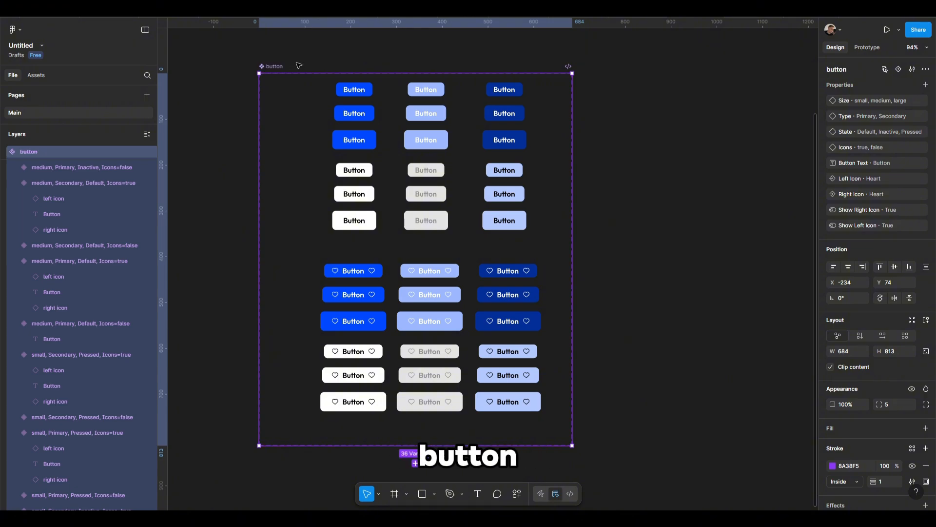
left_click(441, 55)
Place an instance of the button component from the file's assets on the empty canvas beside the component set and return to the layers
scroll(314, 58, "right", 5)
left_click(44, 75)
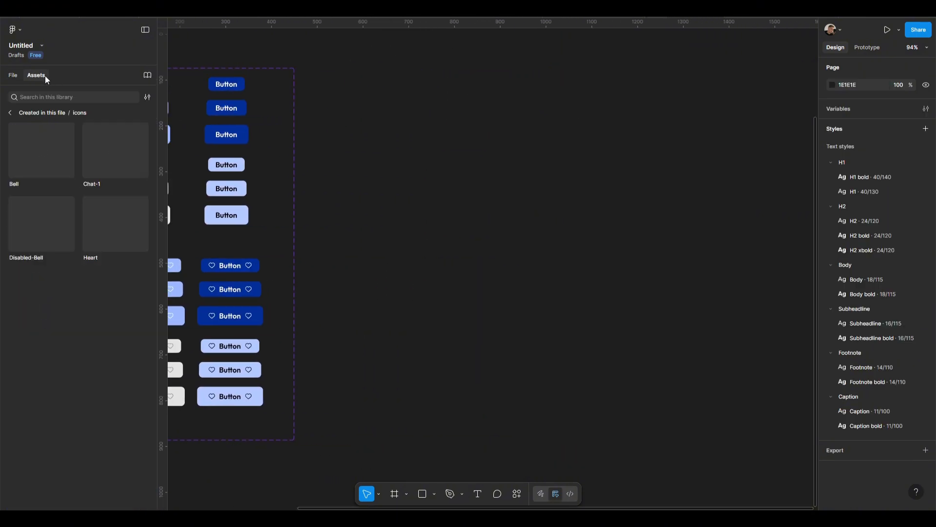
left_click(10, 113)
left_click_drag(52, 145, 503, 180)
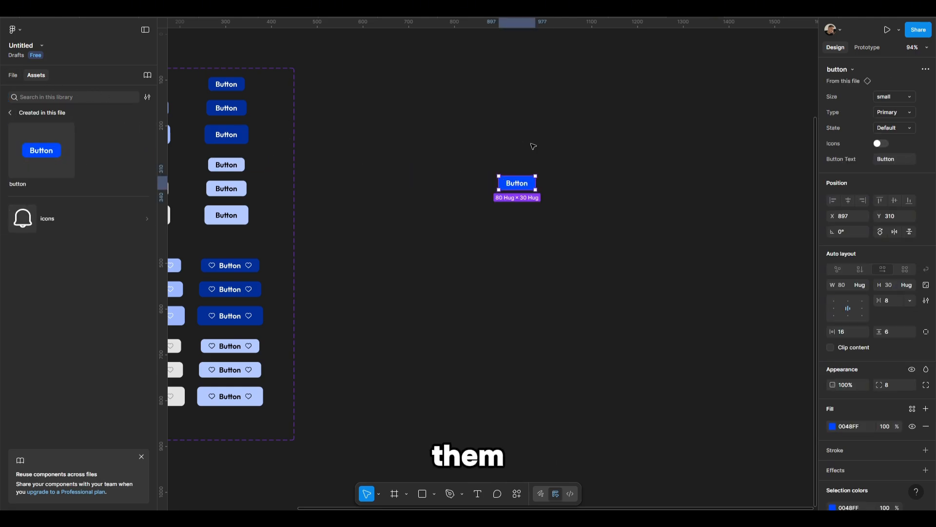
left_click(19, 76)
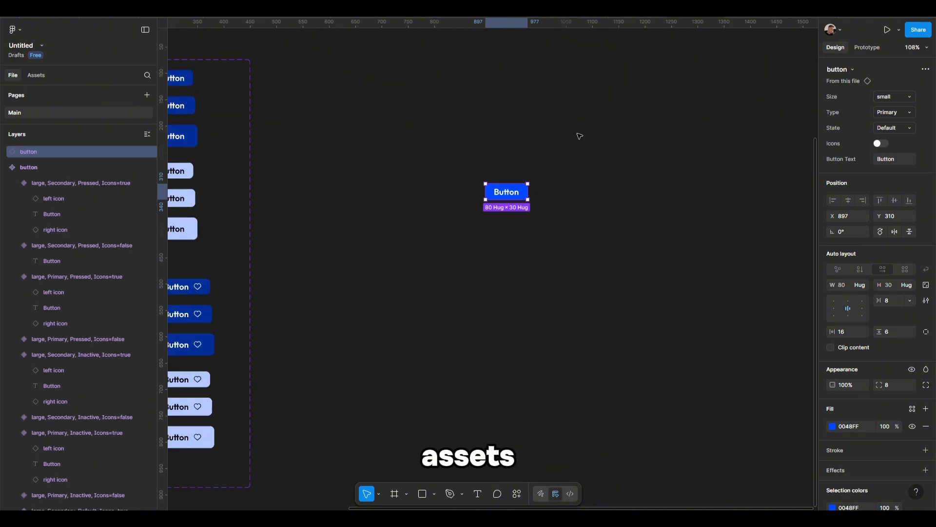
Enable Icons on the button instance and swap its left icon to Bell and its right icon to Chat-1
scroll(473, 178, "up", 5)
scroll(457, 156, "up", 3)
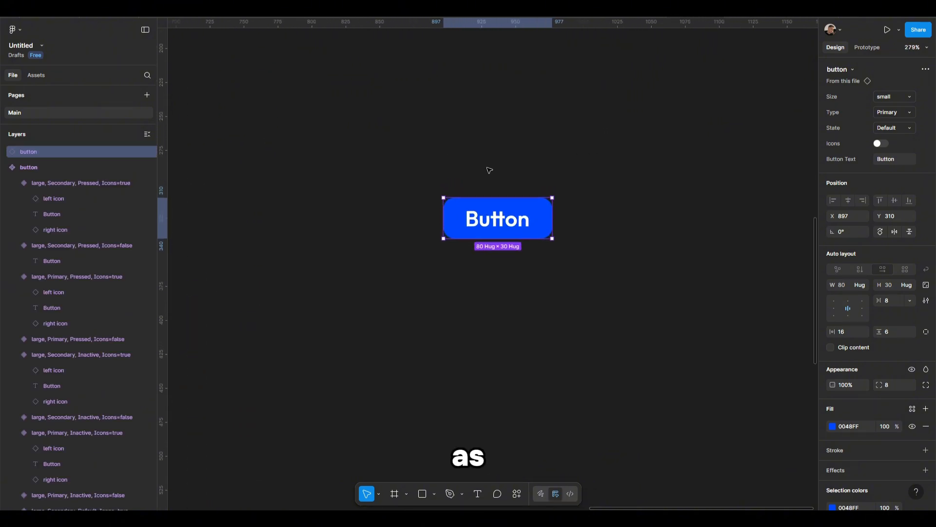
left_click(880, 144)
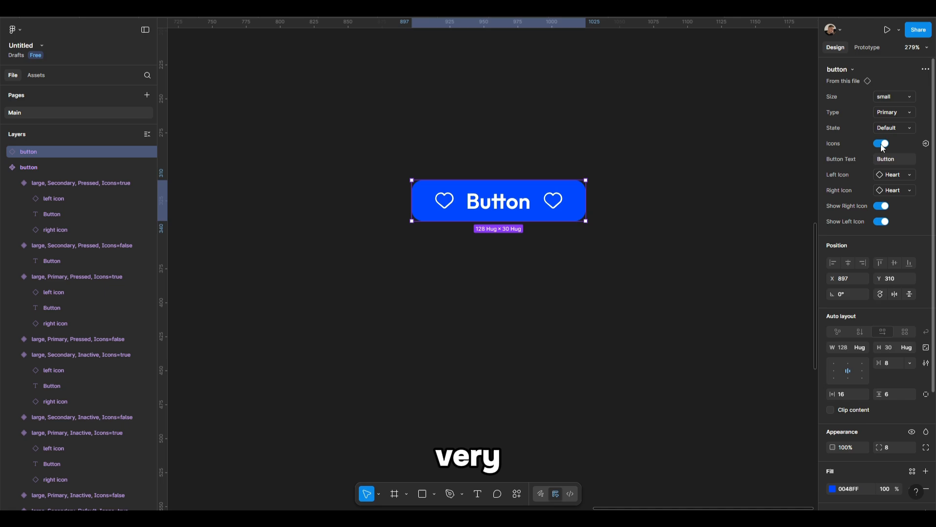
left_click(887, 176)
left_click(853, 269)
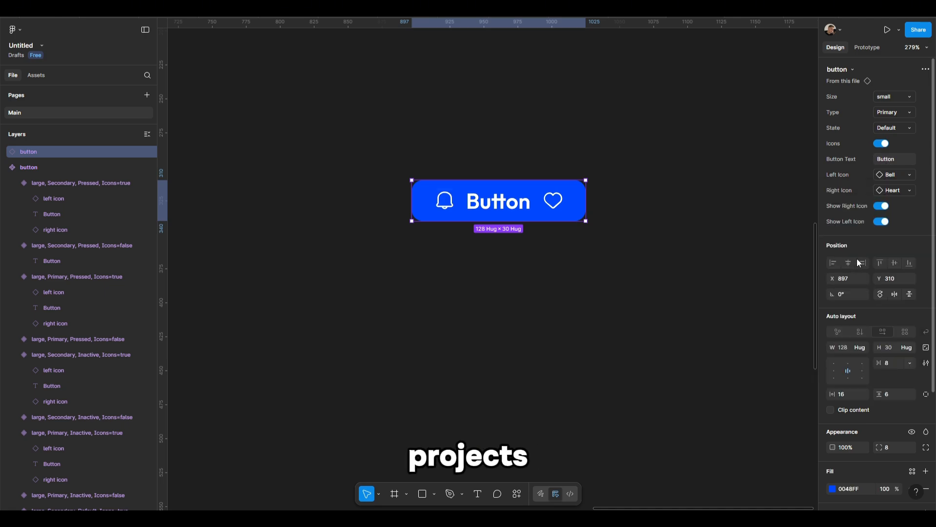
left_click(890, 190)
left_click(848, 302)
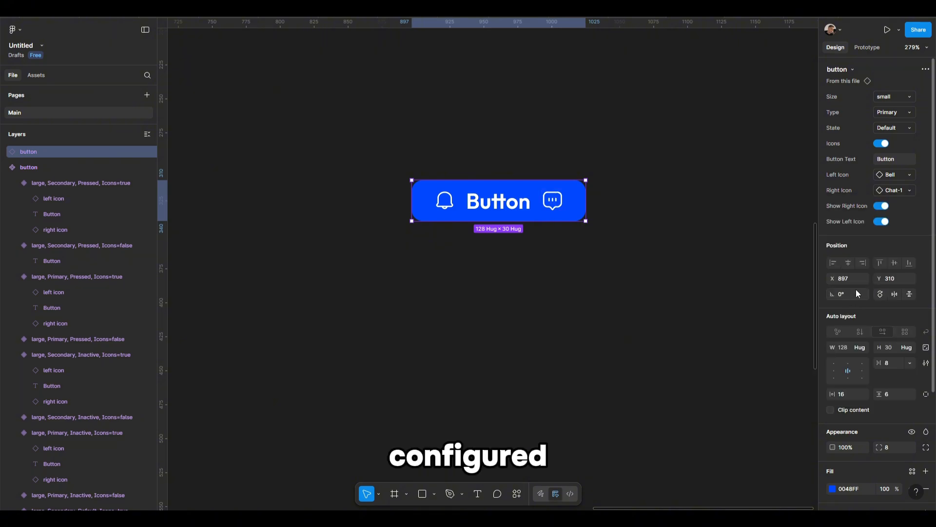
Switch the button instance's Show Left Icon and Show Right Icon properties off and back on
left_click(879, 222)
left_click(881, 206)
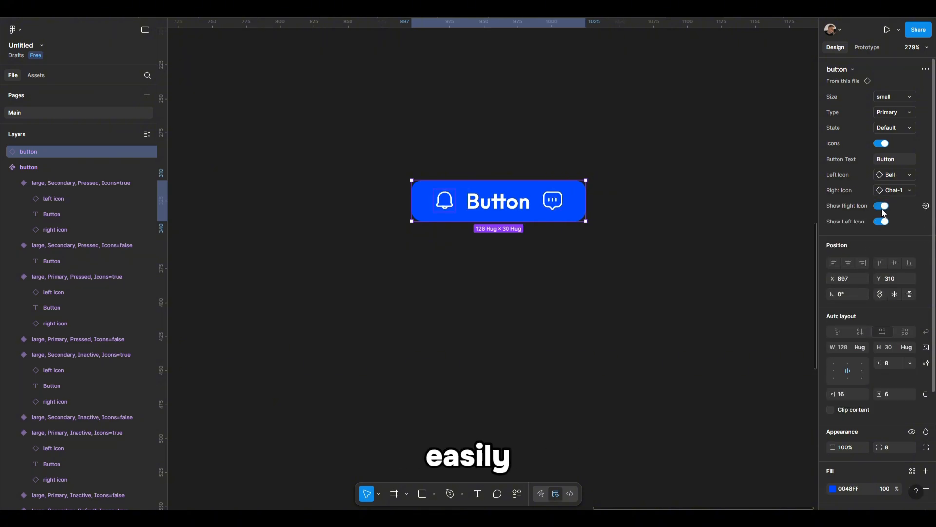
left_click(881, 206)
left_click(882, 204)
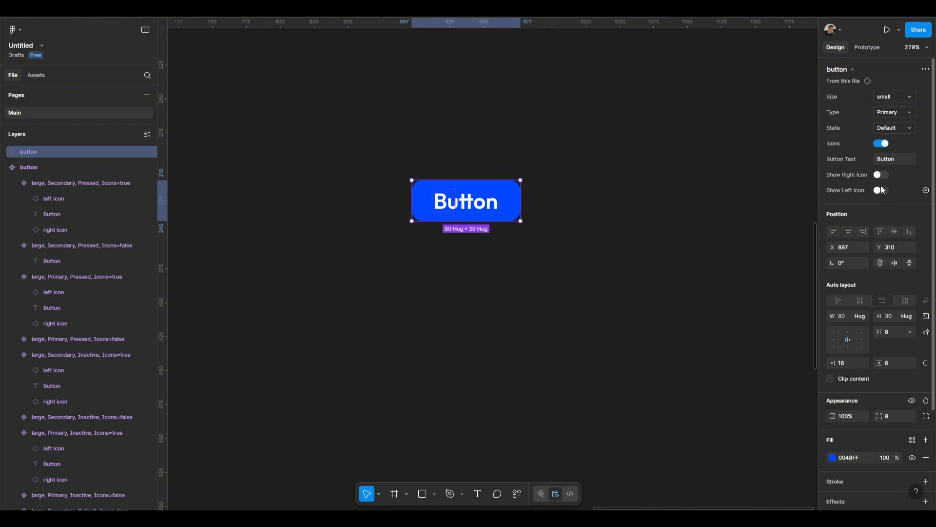
left_click(881, 174)
left_click(881, 206)
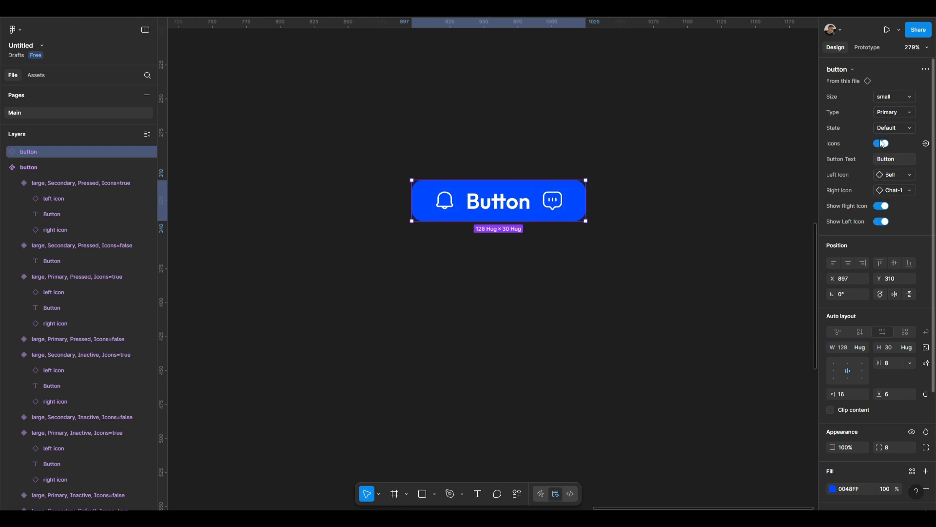
Disable Icons on the button instance and set its Type to Secondary, Size to large and State to Inactive
left_click(881, 143)
left_click(888, 113)
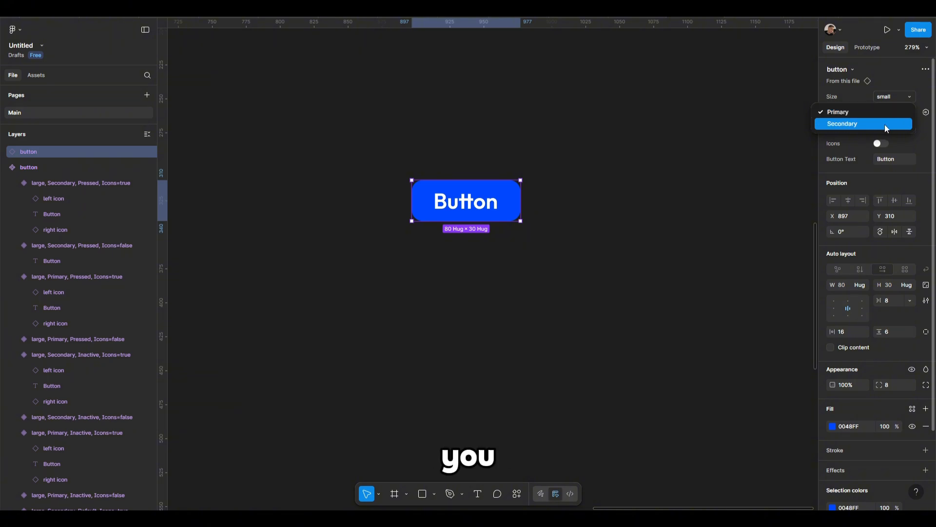
left_click(885, 125)
left_click(890, 96)
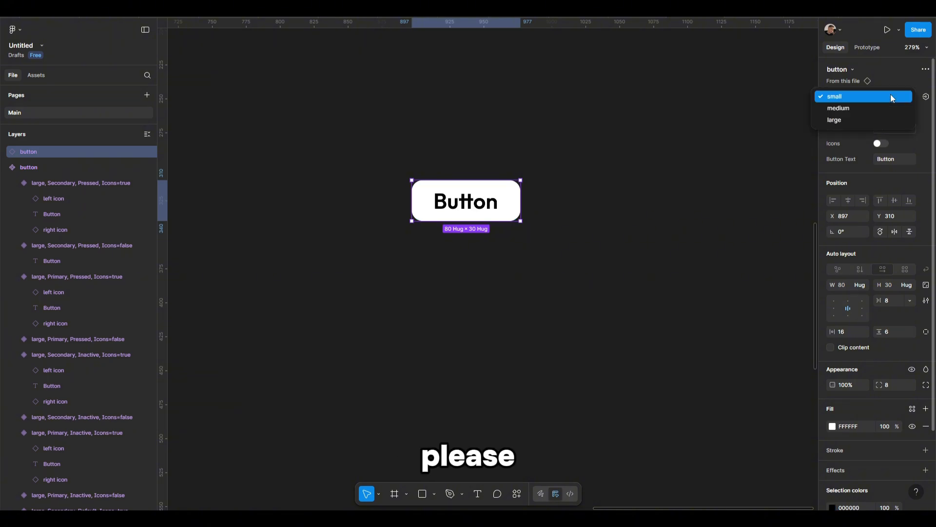
left_click(874, 120)
left_click(888, 127)
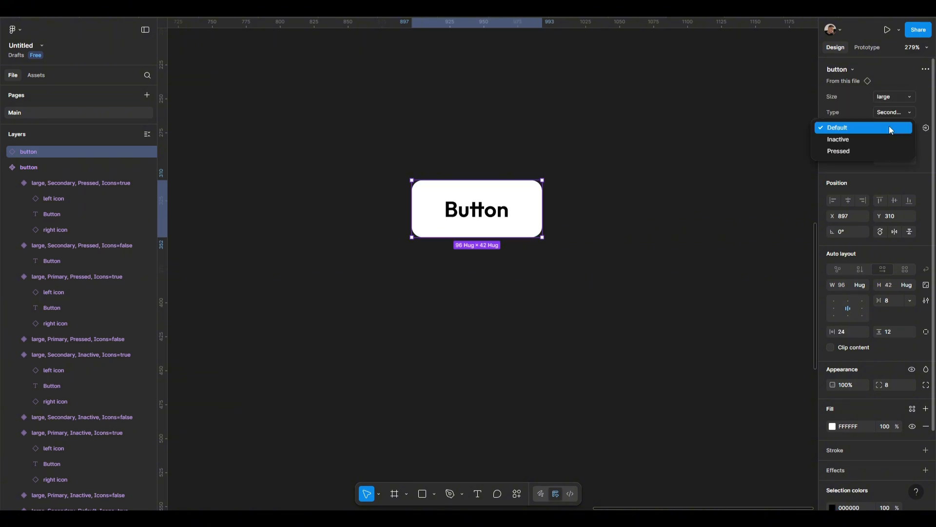
left_click(876, 142)
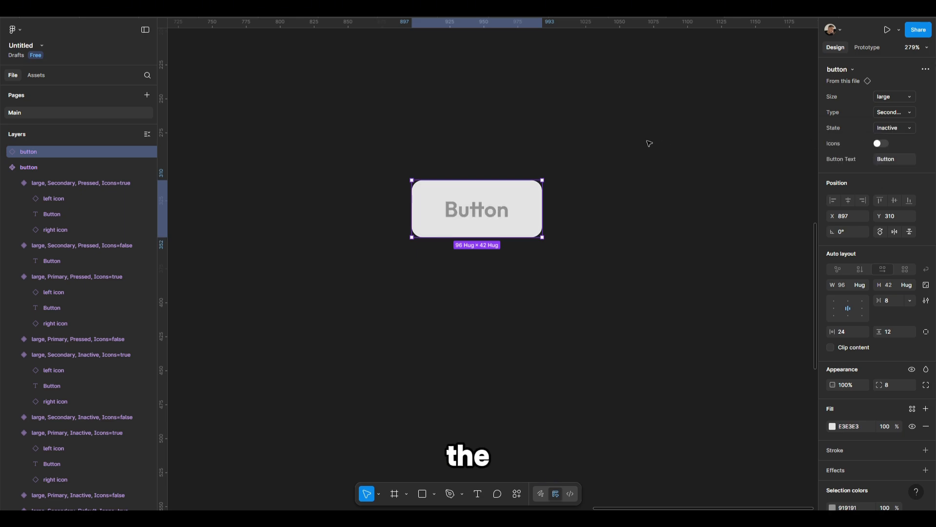
left_click(627, 139)
scroll(541, 138, "down", 5)
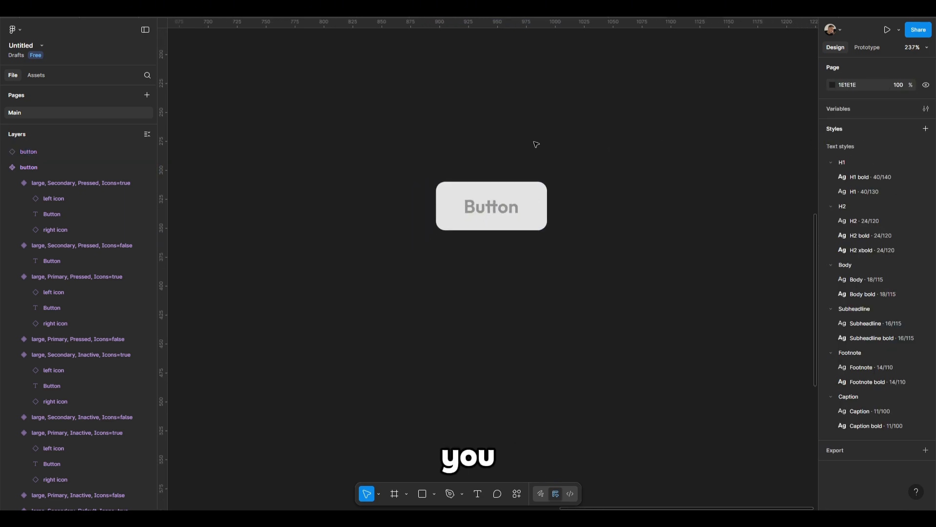